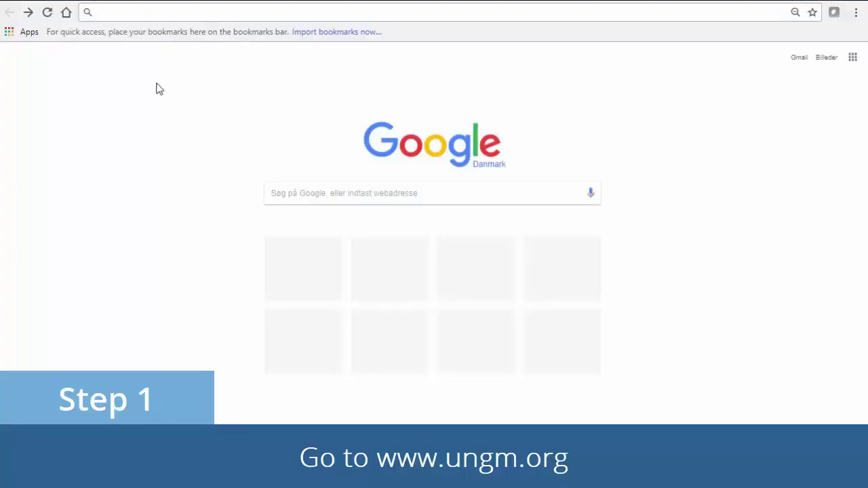
pyautogui.click(142, 12)
pyautogui.write('https://www.ungm.org/')
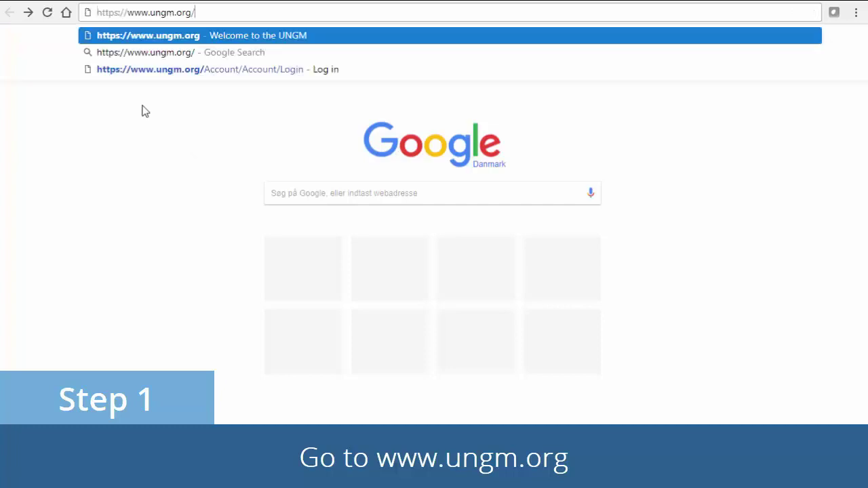
pyautogui.press('Return')
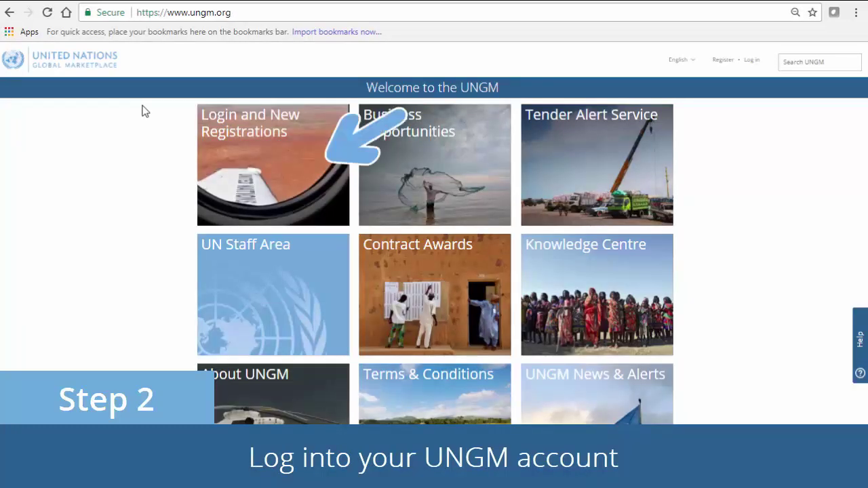
pyautogui.click(248, 145)
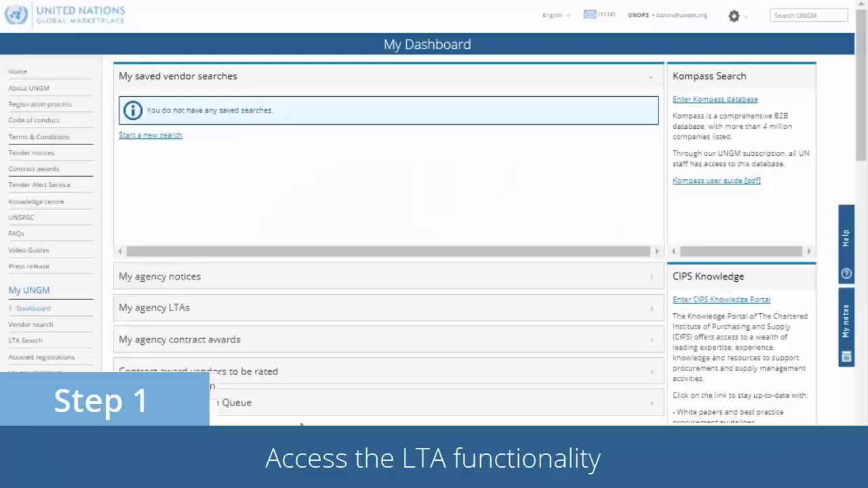
# Start a new LTA titled "Professional and Technical Labour Services in High-Risk Areas" with reference number UNOPS-LTA-2015-12345.
pyautogui.click(34, 472)
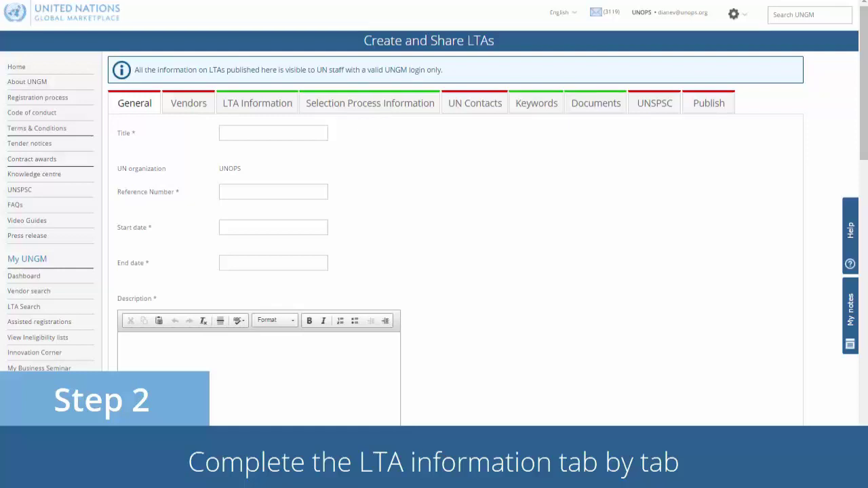
pyautogui.click(250, 133)
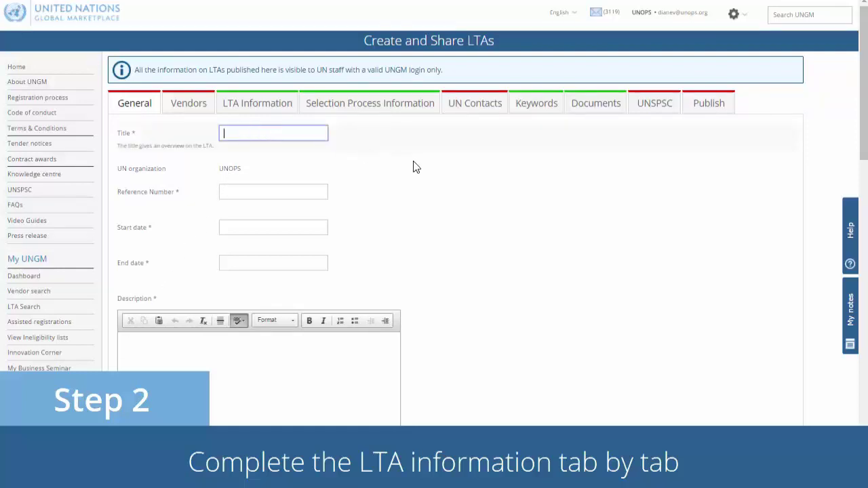
pyautogui.hotkey('ctrl', 'v')
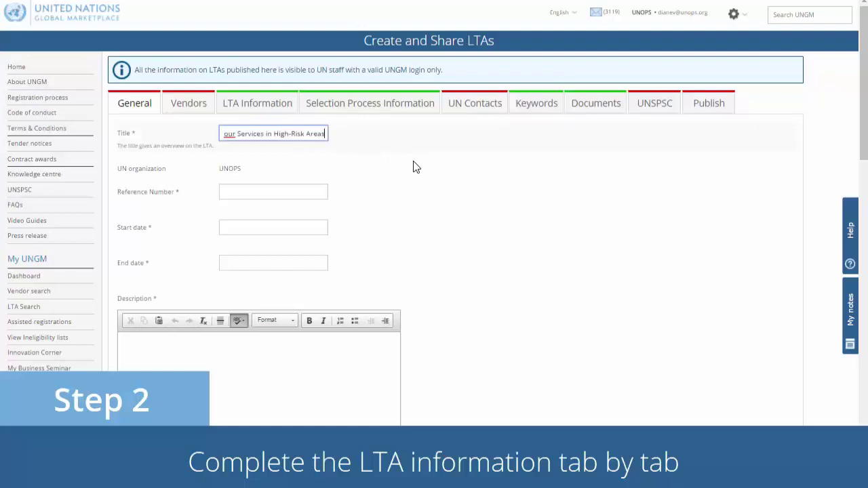
pyautogui.press('Tab')
pyautogui.write('UNO')
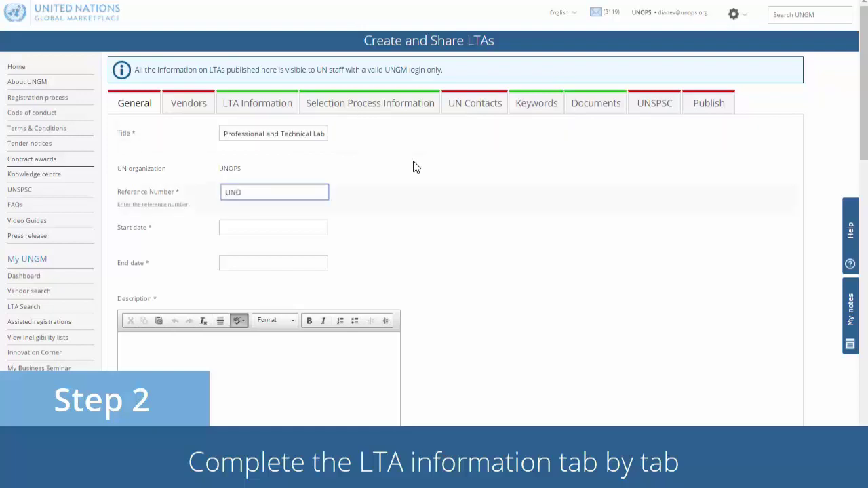
pyautogui.write('PS-LTA-2015-12345')
pyautogui.press('Tab')
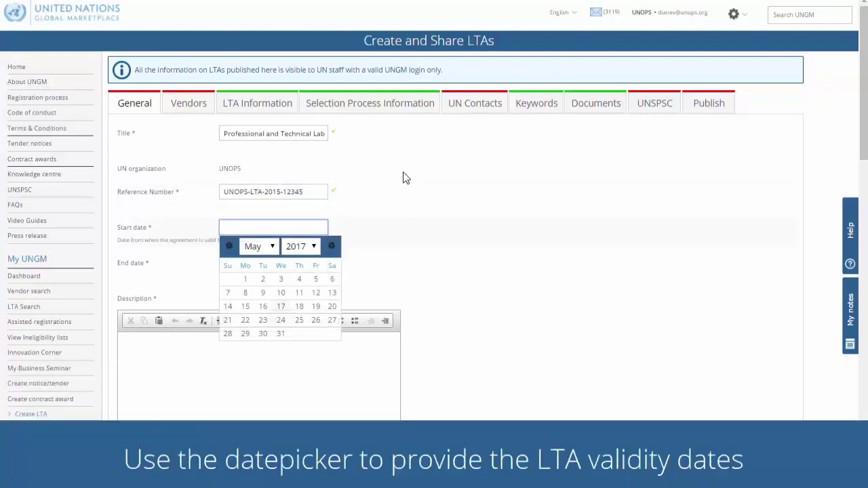
# Set the LTA's start date to 01-Dec-2015.
pyautogui.click(300, 248)
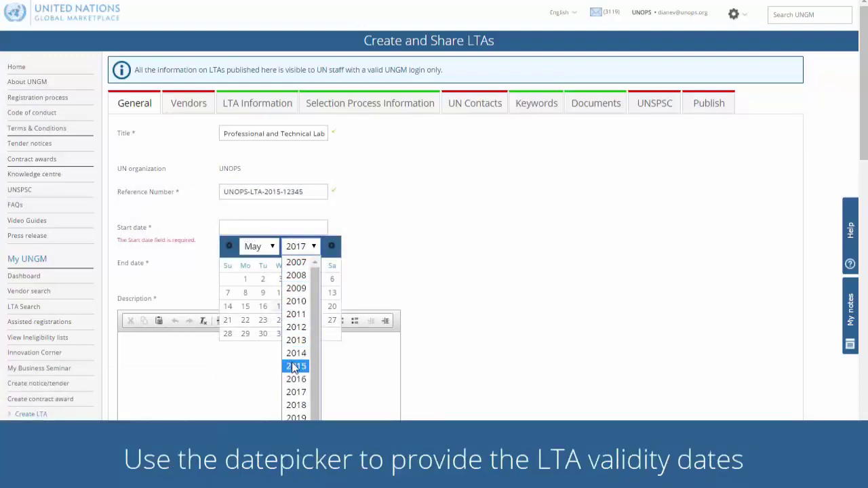
pyautogui.click(295, 364)
pyautogui.click(267, 250)
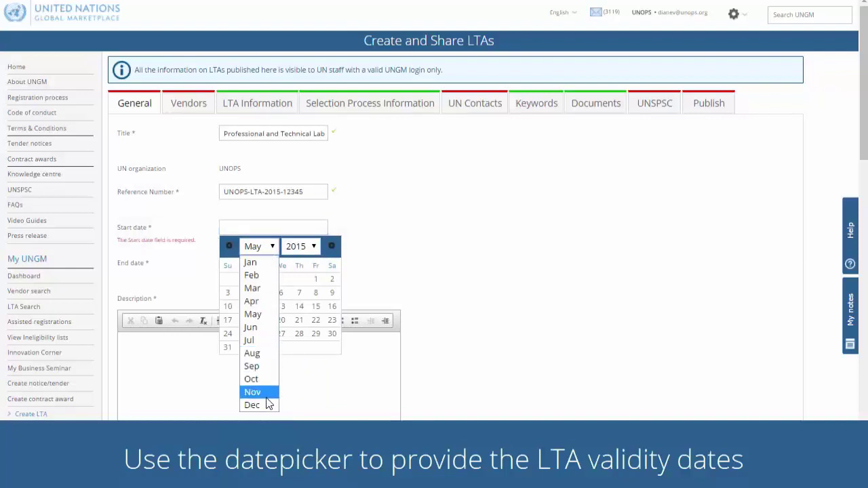
pyautogui.click(265, 400)
pyautogui.click(263, 279)
# Set the LTA's end date to 30-Nov-2018.
pyautogui.click(266, 253)
pyautogui.click(307, 272)
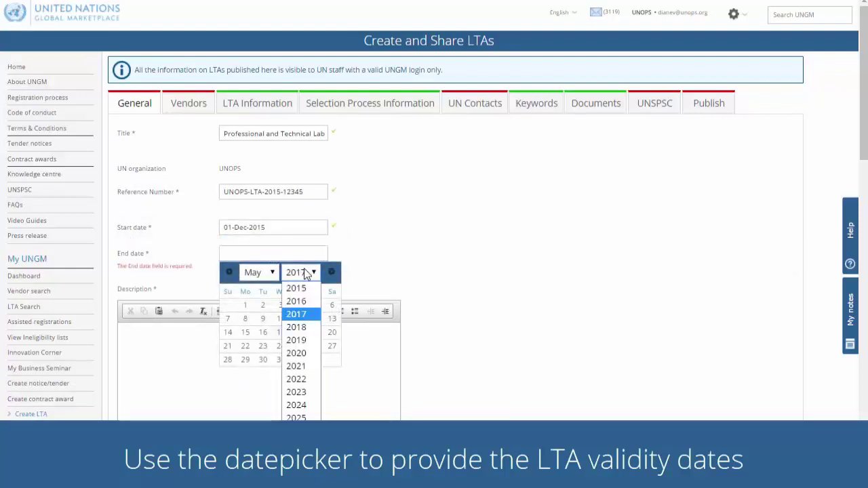
pyautogui.click(296, 327)
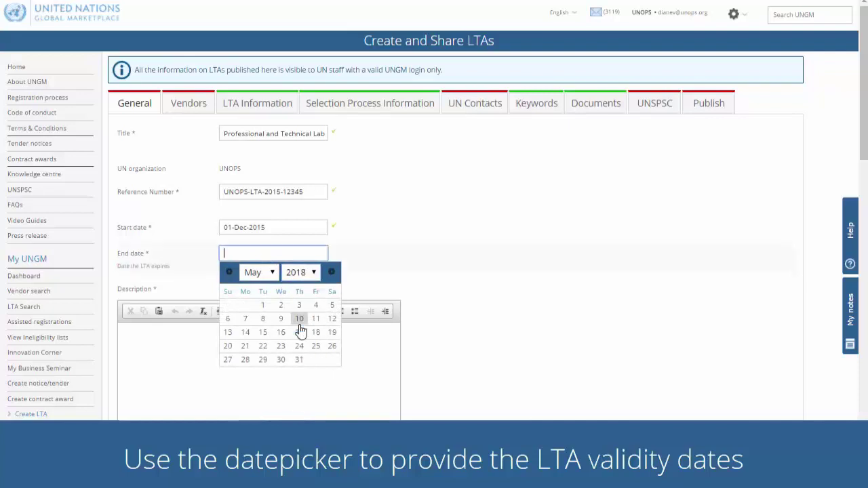
pyautogui.click(267, 275)
pyautogui.click(252, 415)
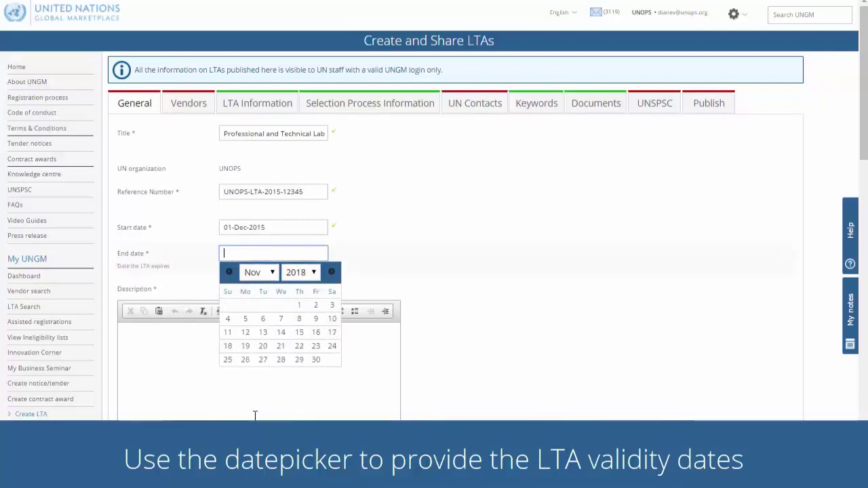
pyautogui.click(316, 359)
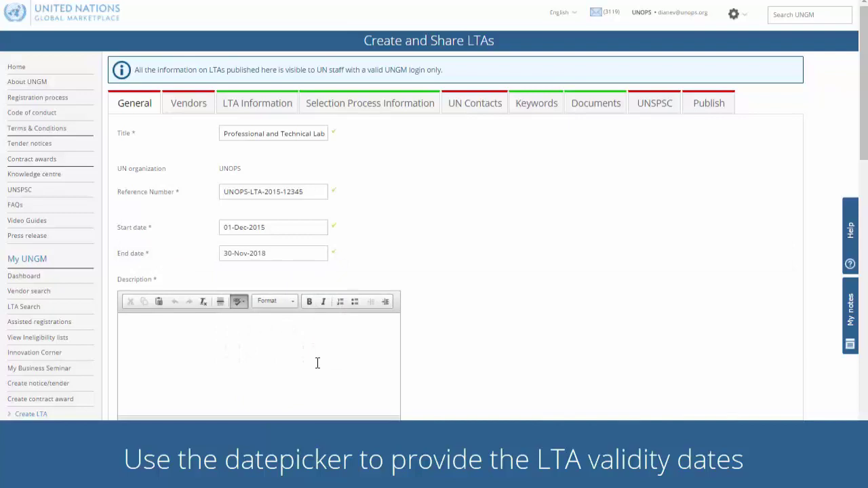
# Describe the LTA as a contract for deploying qualified professional and technical labour services in higher-risk UN operation areas, and save the general information.
pyautogui.click(307, 368)
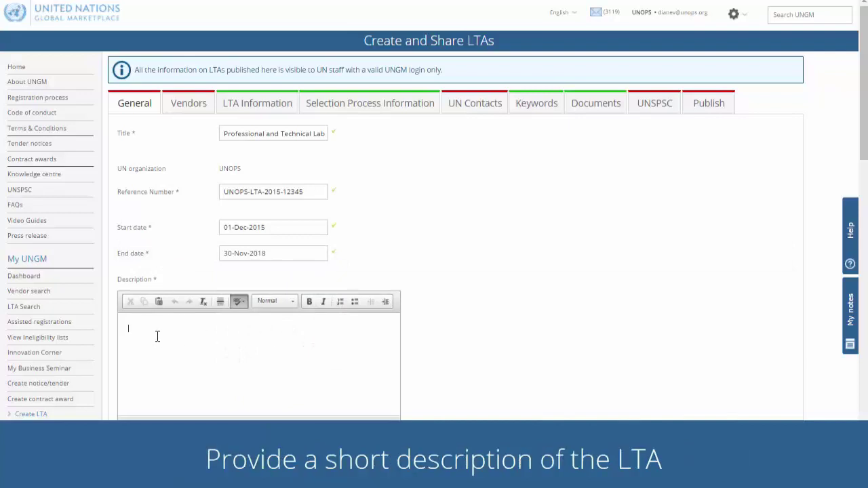
pyautogui.write("Contract for the deployment of qualified and experienced professional and technical labour services for projects in areas of UN operations deemed higher risk. As delivering in these areas can be a constraint to projects, UNOPS has contracted companies capable of deploying qualified workers to these areas. UNOPS has therefore established LTAs for the supply of 'Professional and Technical Labour Services in High-Risk Areas' as a result of a formal RFP. UNOPS has awarded two (2) LTAs per region, covering services for both International and National Staff Categories.")
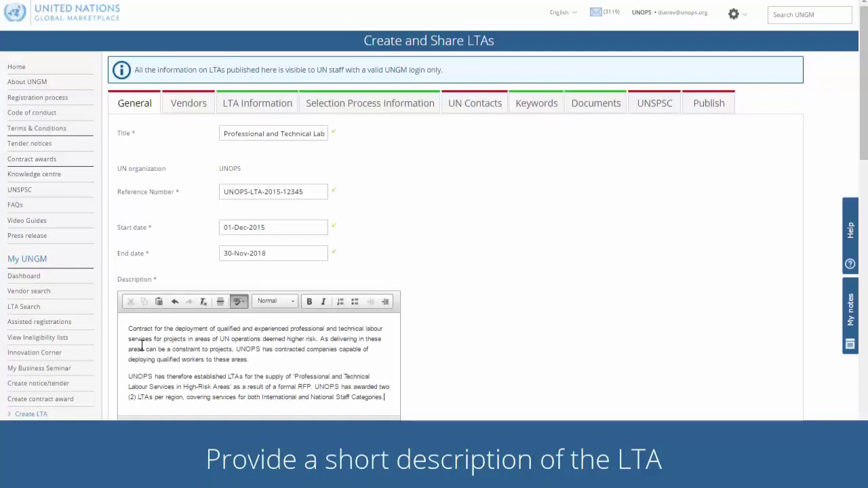
pyautogui.click(135, 462)
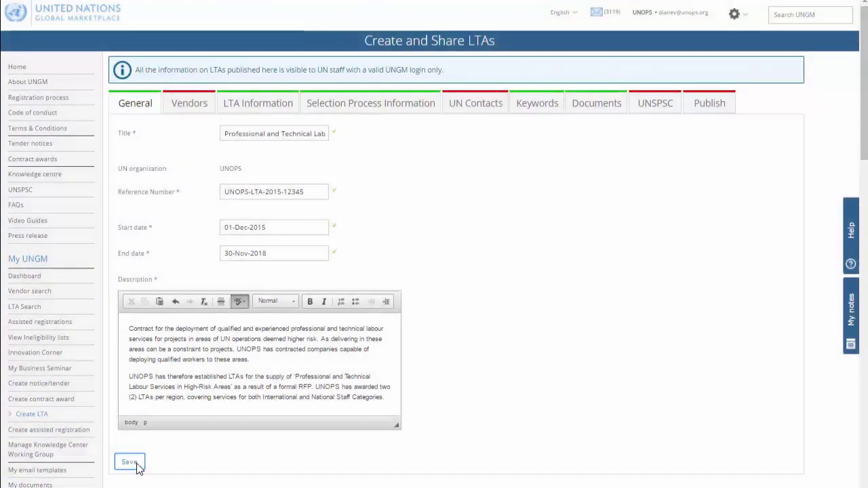
# Add East Africa Contractor Services (EACS) as the awarded vendor by entering its UNGM number, and save the vendor.
pyautogui.click(199, 109)
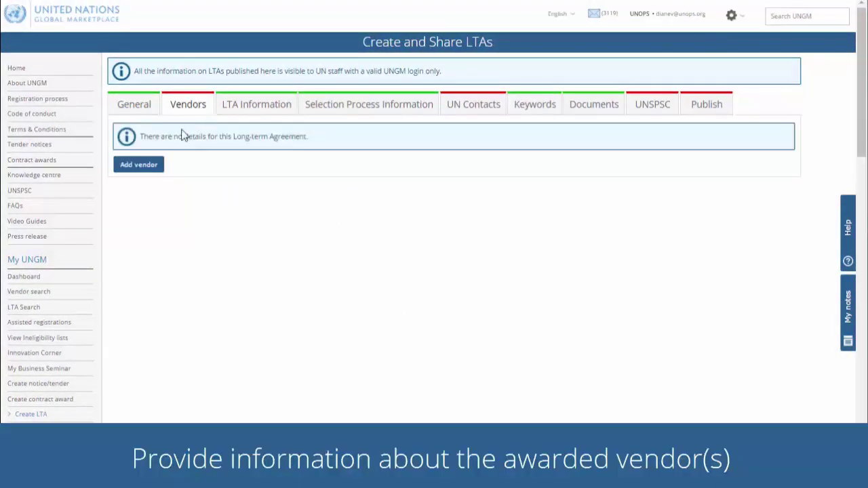
pyautogui.click(145, 168)
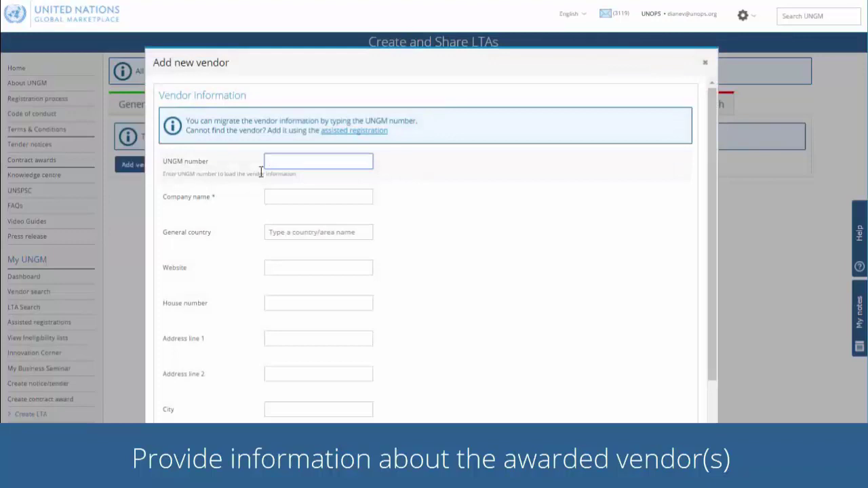
pyautogui.write('302339')
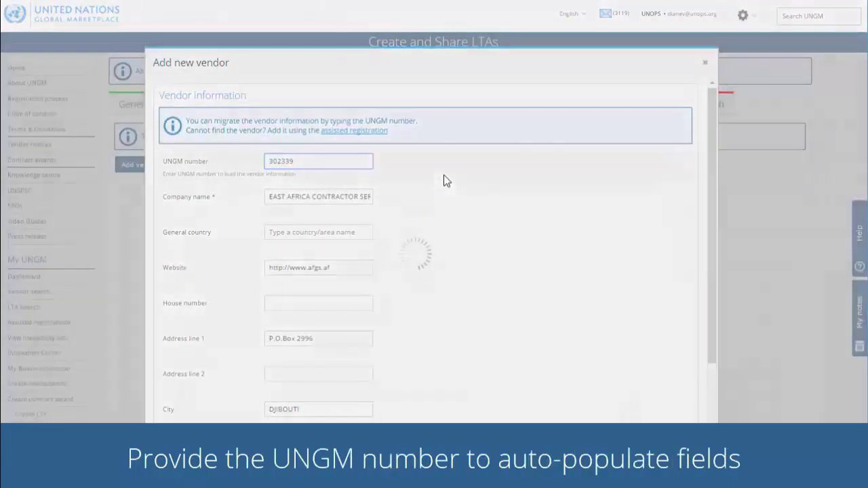
pyautogui.scroll(-3, 444, 175)
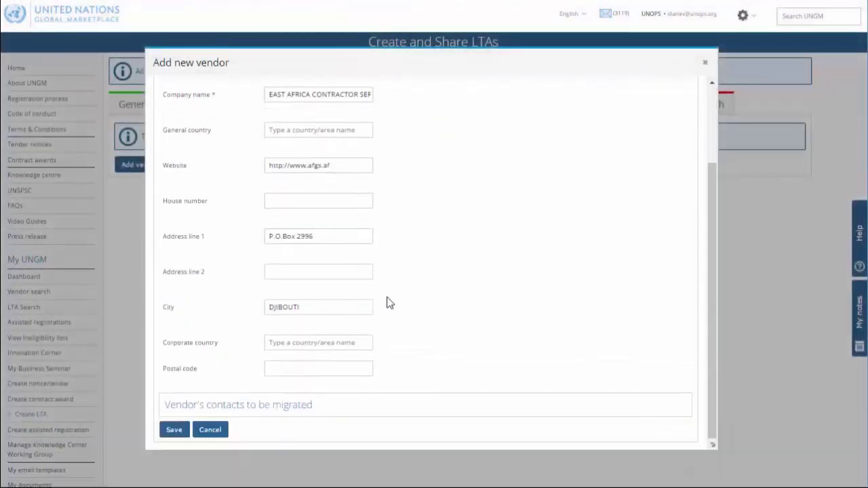
pyautogui.click(173, 430)
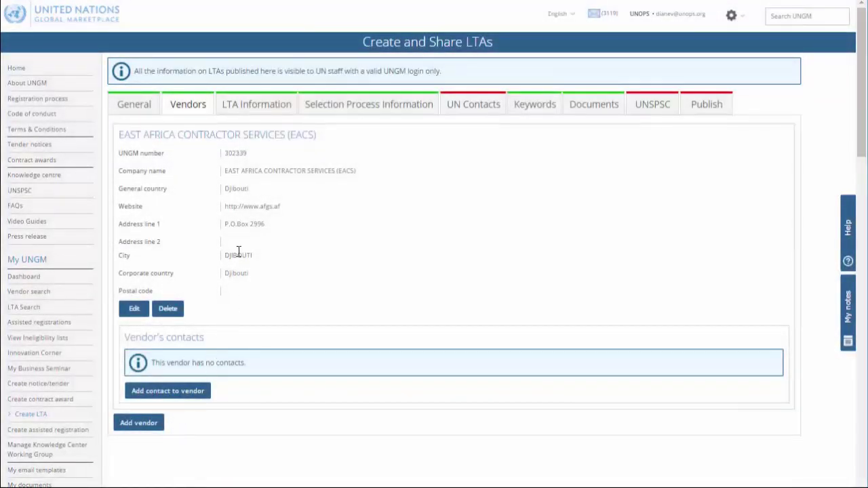
# Set the LTA type to Global and its configuration to Multiple Vendor LTA without Secondary Competition, described as "Two (2) LTAs have been awarded globally.".
pyautogui.click(267, 114)
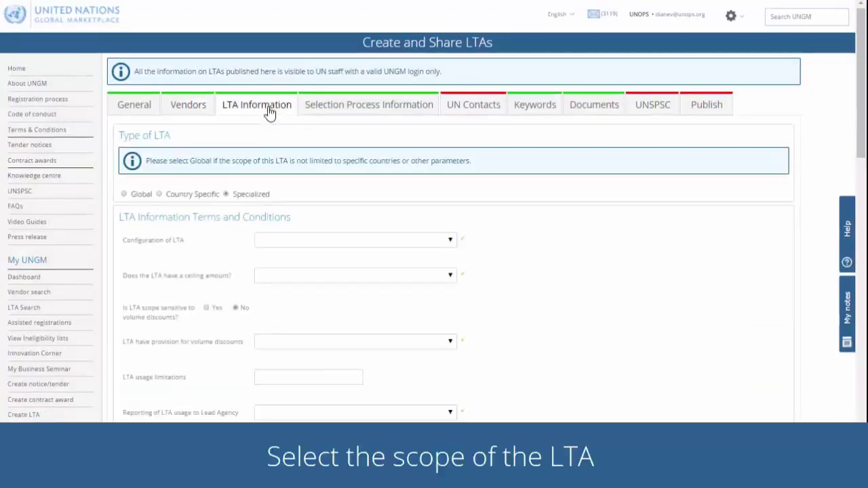
pyautogui.click(125, 194)
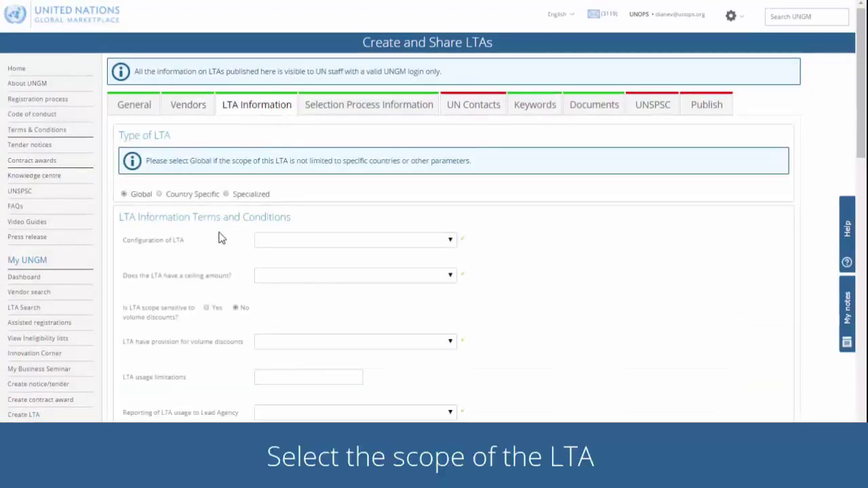
pyautogui.click(303, 246)
pyautogui.click(310, 272)
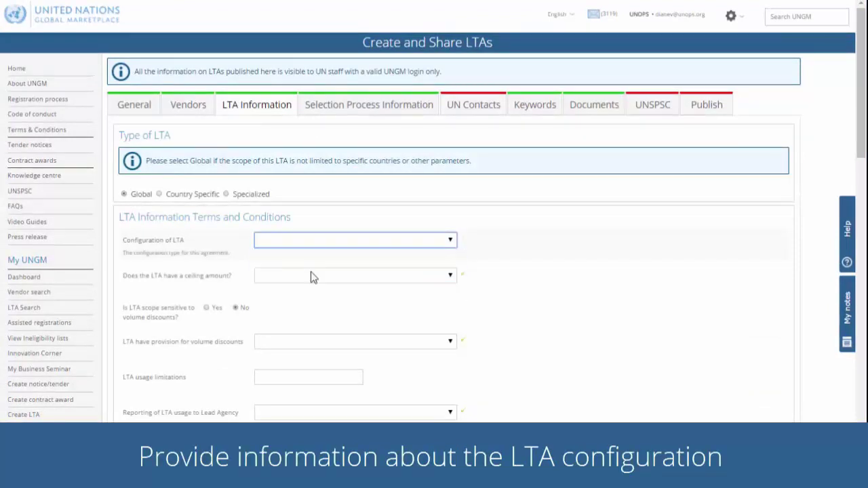
pyautogui.click(308, 280)
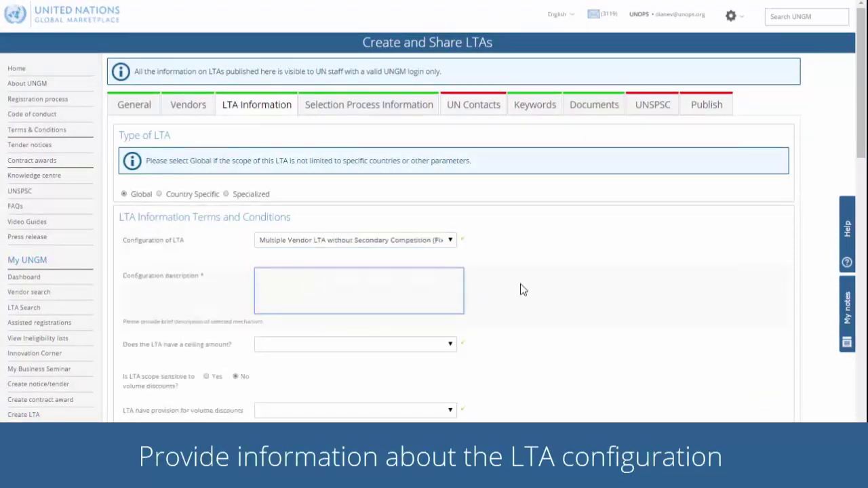
pyautogui.write('Two (2) LTAs have been awarded globally.')
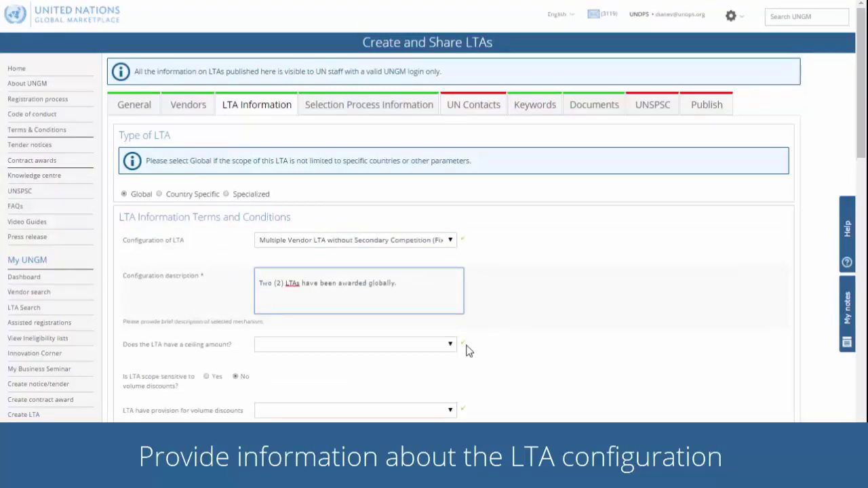
# Specify no ceiling amount, and make the scope sensitive to volume discounts that apply across orders during the life of the LTA.
pyautogui.click(449, 347)
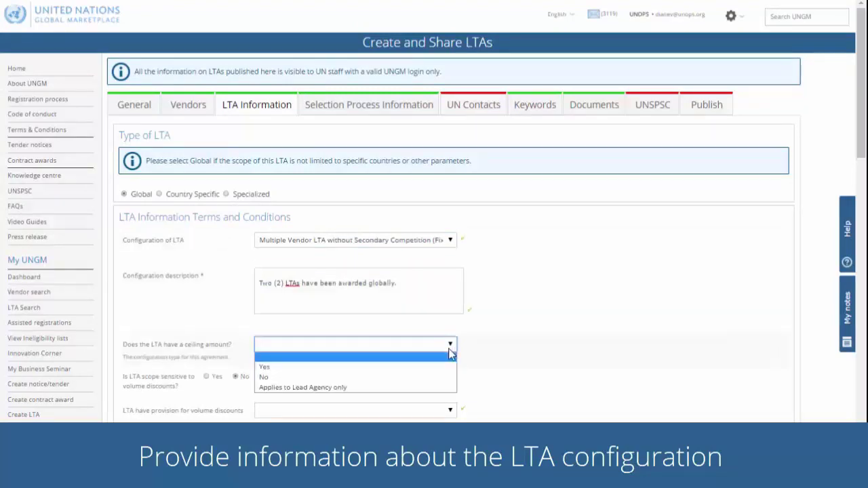
pyautogui.click(401, 379)
pyautogui.click(207, 377)
pyautogui.click(299, 411)
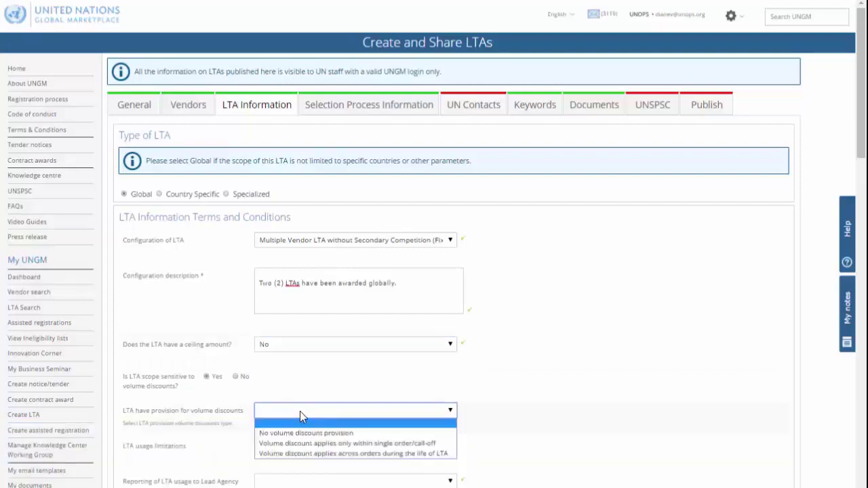
pyautogui.click(320, 454)
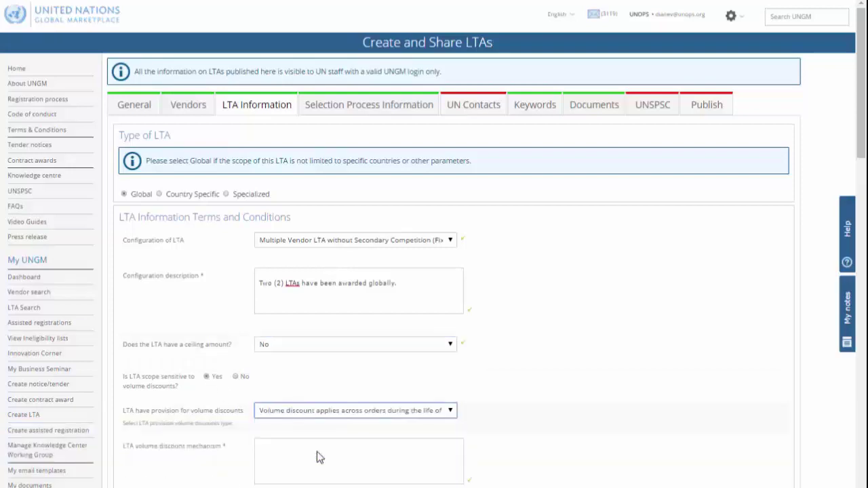
# Enter the volume discount mechanism "Lower Management Fee % is applicable when number of people under deployment in a given month is above 50 and/or 200. See LTA.".
pyautogui.scroll(-1, 316, 451)
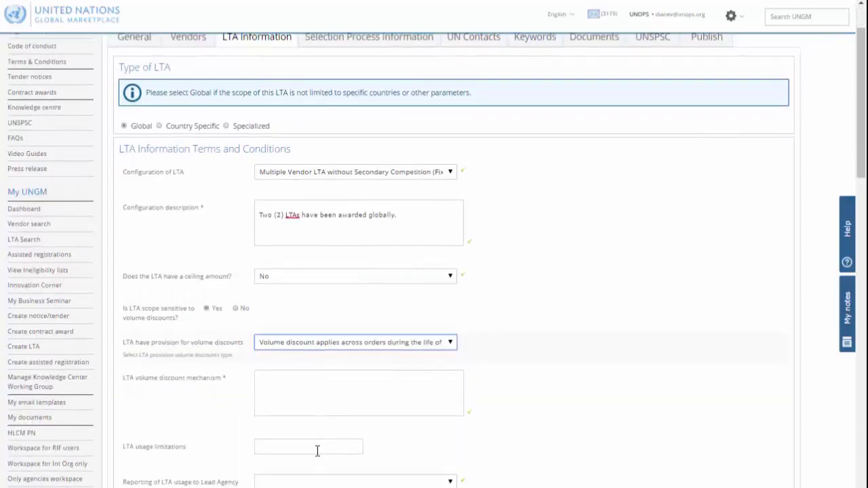
pyautogui.click(323, 397)
pyautogui.write('Lower Management Fee % is applicable when number of people under deployment in a given month is above 50 and/or 200. See LTA.')
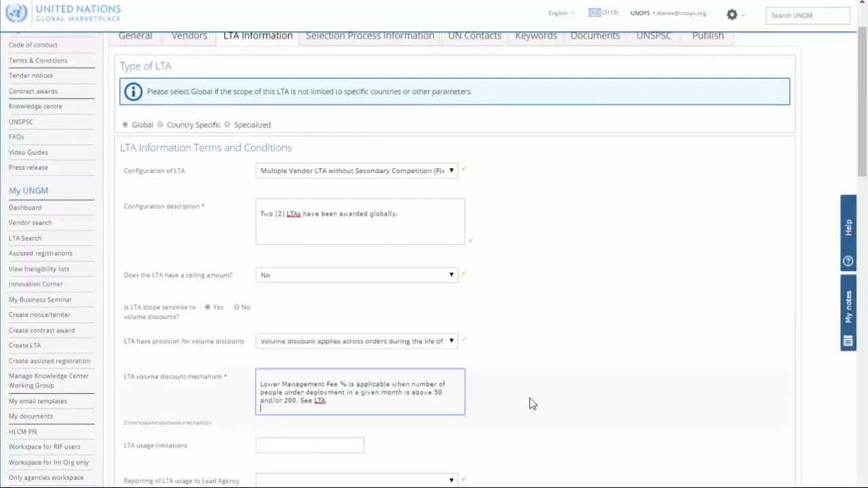
# Set the reporting of LTA usage to the Lead Agency to Quarterly and save the LTA information.
pyautogui.scroll(-1, 530, 404)
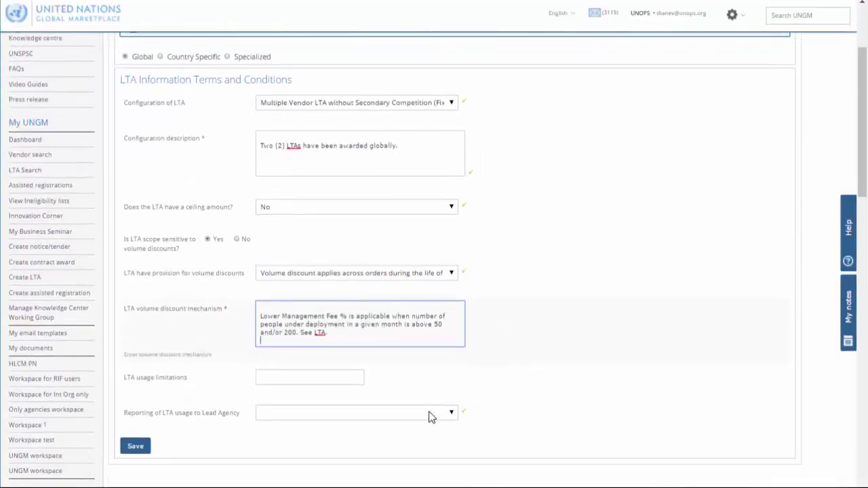
pyautogui.click(429, 415)
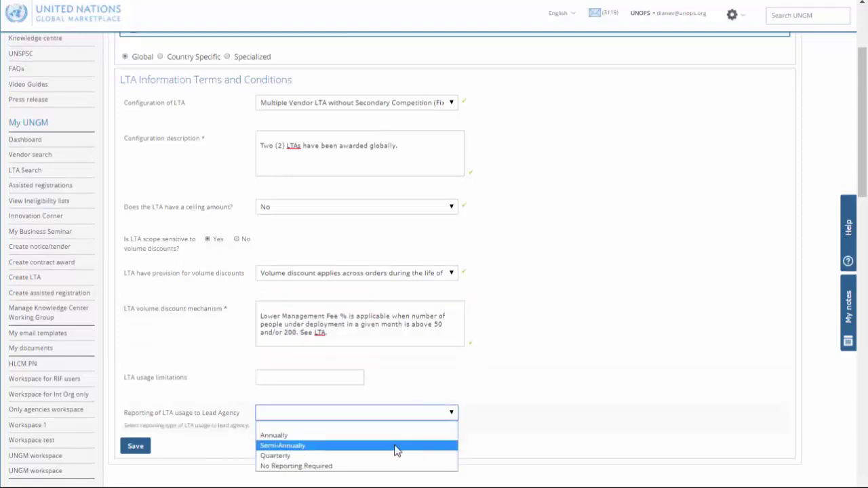
pyautogui.click(377, 457)
pyautogui.click(138, 447)
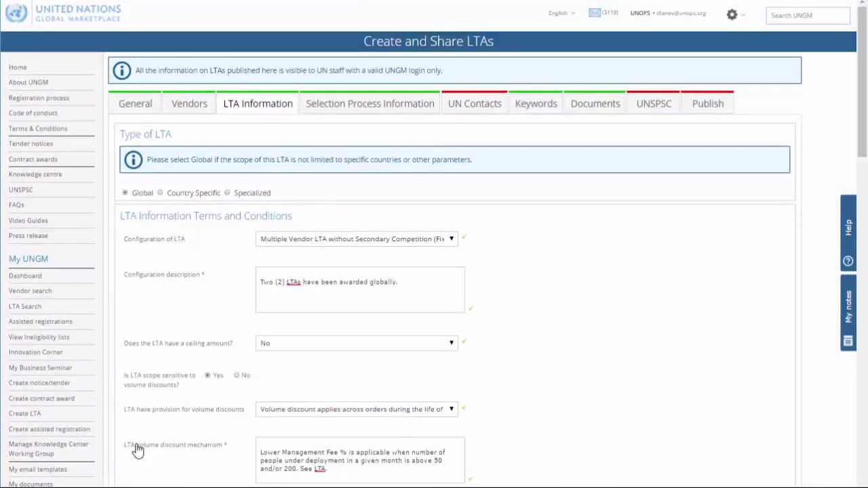
# Set the LTA bidding process to Competitive Process and the type of competition to Open international competition.
pyautogui.click(390, 116)
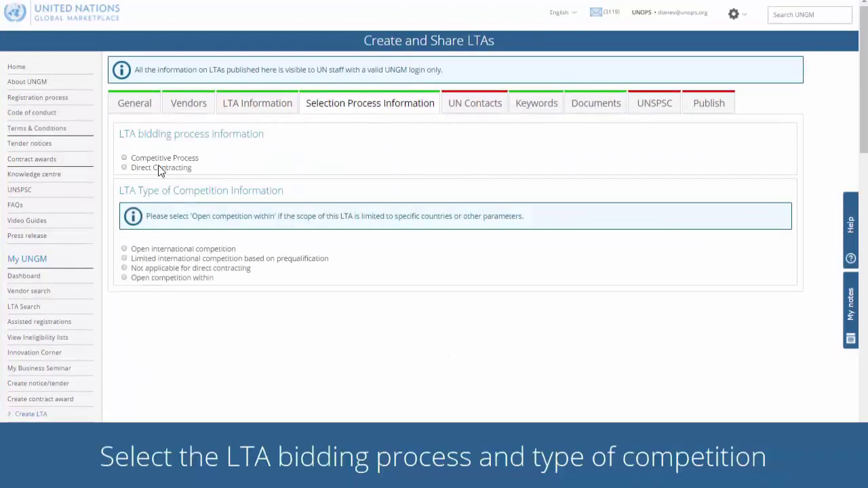
pyautogui.click(124, 158)
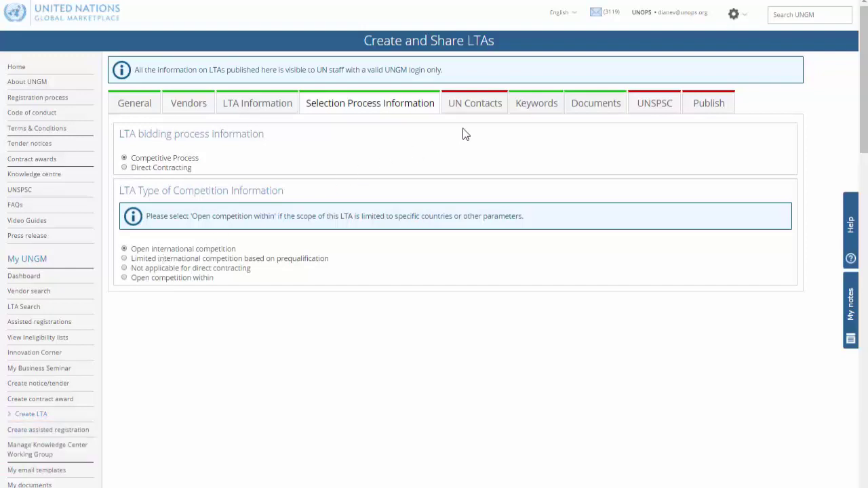
# Add the responsible UN staff member as a contact by entering their e-mail, picking the matching suggestion, and saving the entry.
pyautogui.click(485, 113)
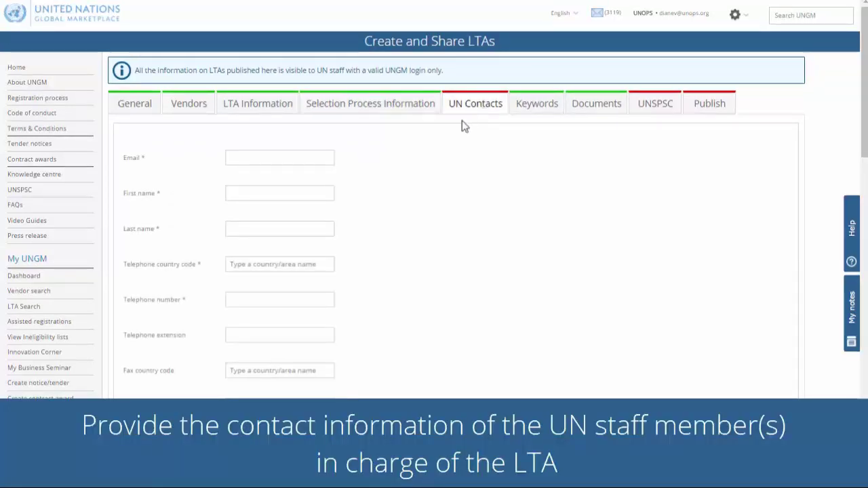
pyautogui.click(331, 157)
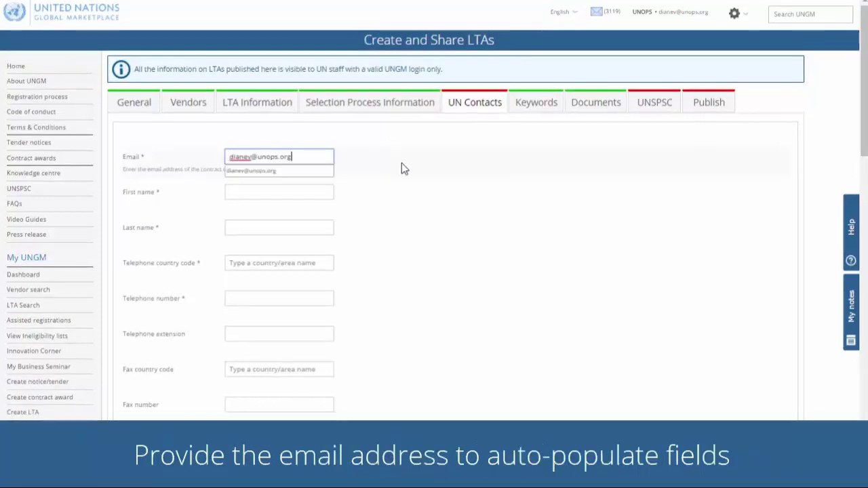
pyautogui.click(326, 171)
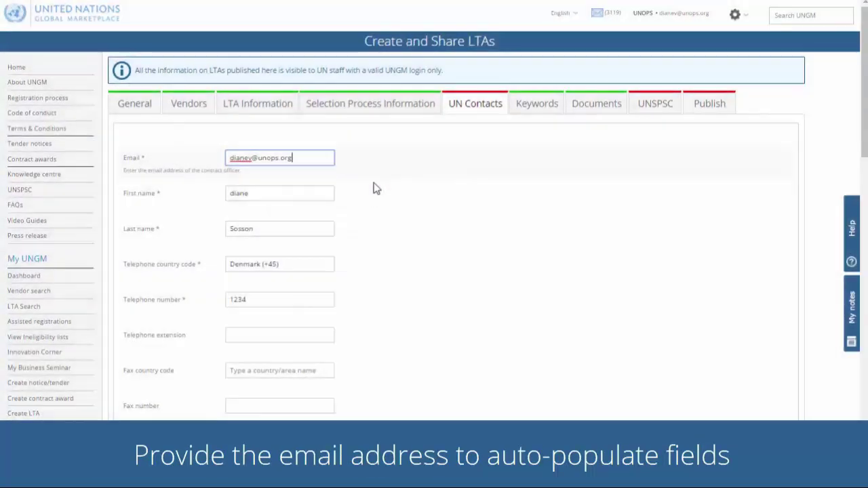
pyautogui.click(136, 438)
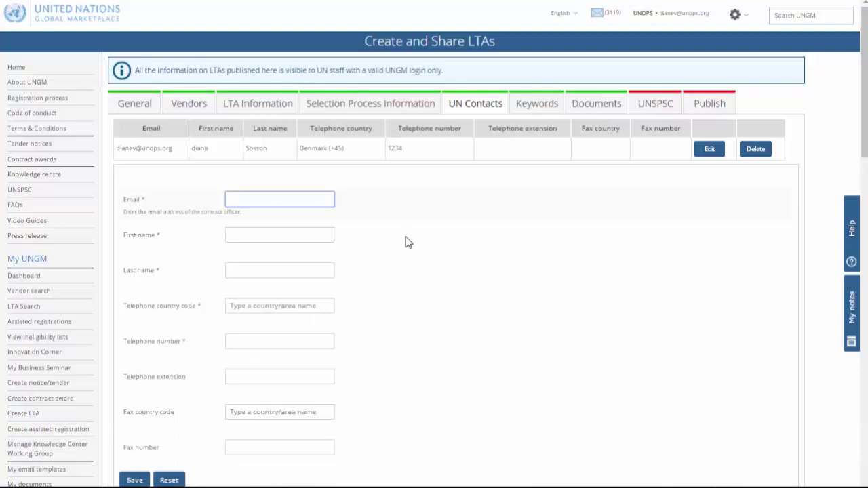
# Add the search keywords "technical labour services" and "high-risk areas" to the LTA, saving each one separately.
pyautogui.click(543, 110)
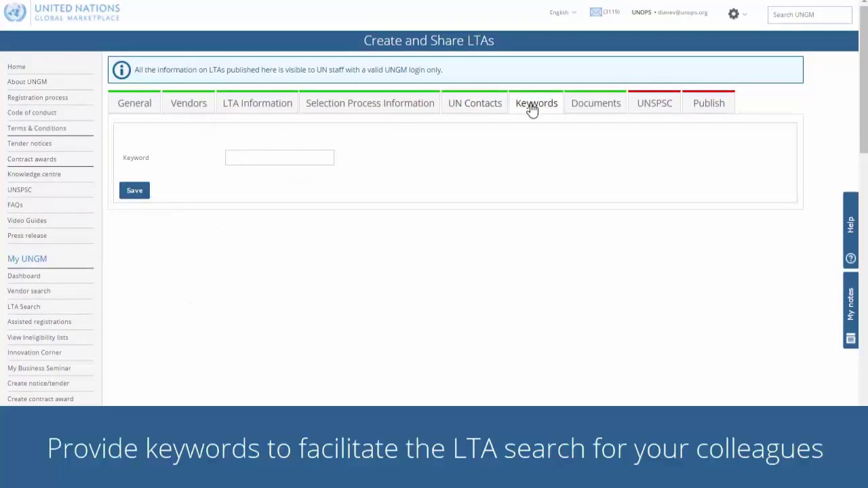
pyautogui.click(309, 157)
pyautogui.write('technical labour services')
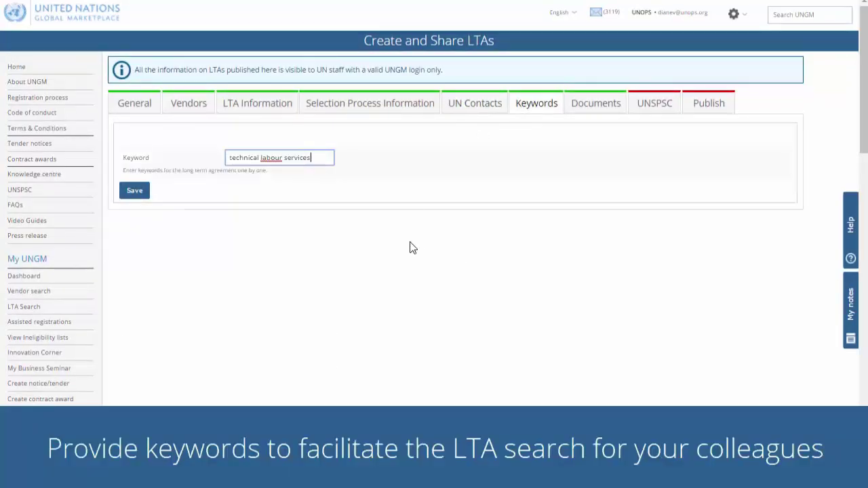
pyautogui.click(146, 194)
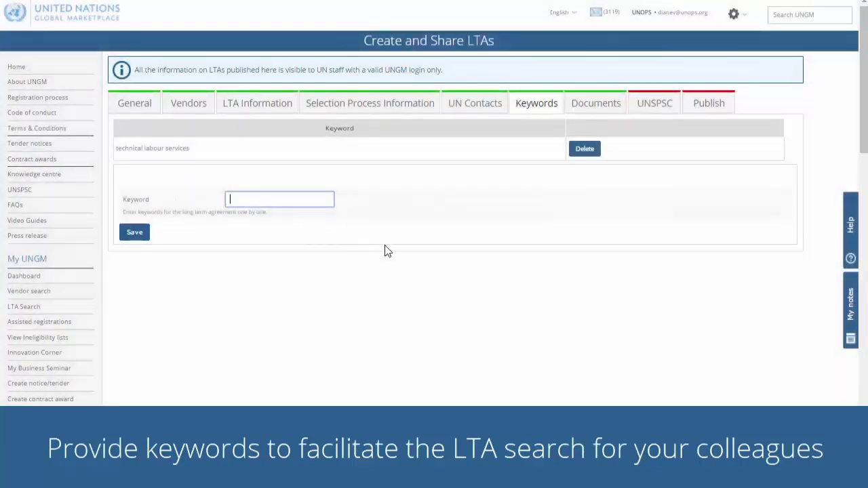
pyautogui.write('high-risk areas')
pyautogui.click(139, 234)
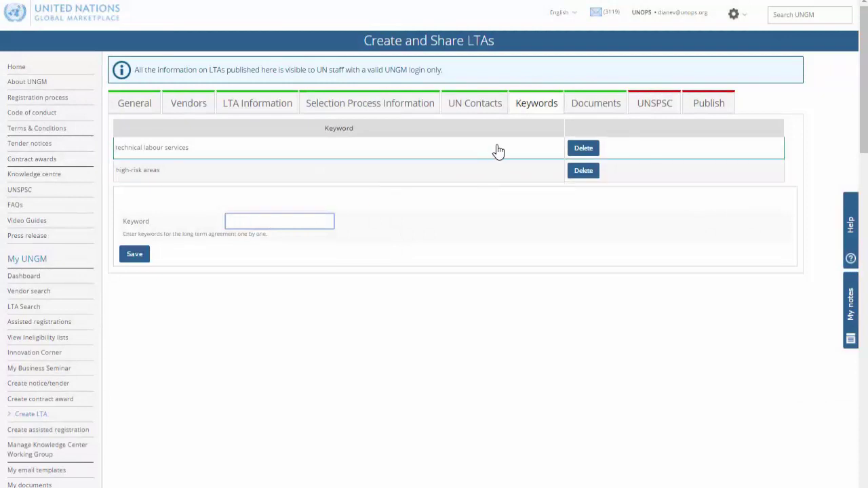
# Upload "LTA 2015 final signed.pdf" to the document repository with the description "signed LTA" and attach it to the LTA.
pyautogui.click(584, 111)
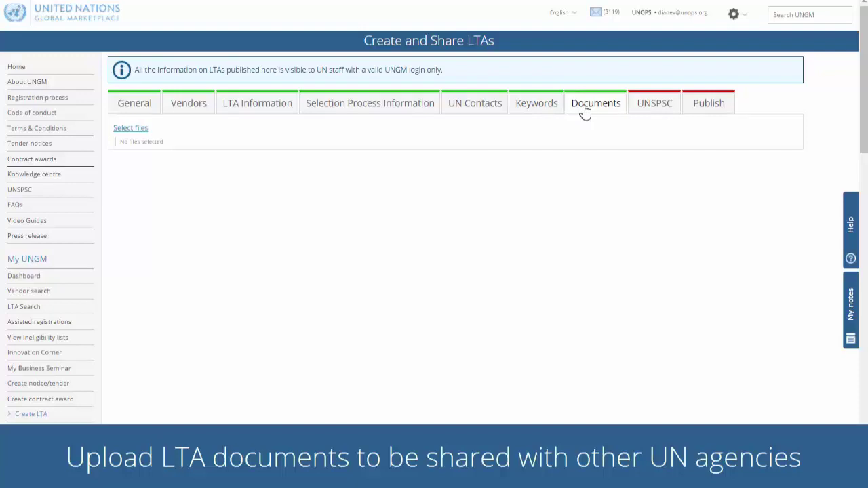
pyautogui.click(133, 129)
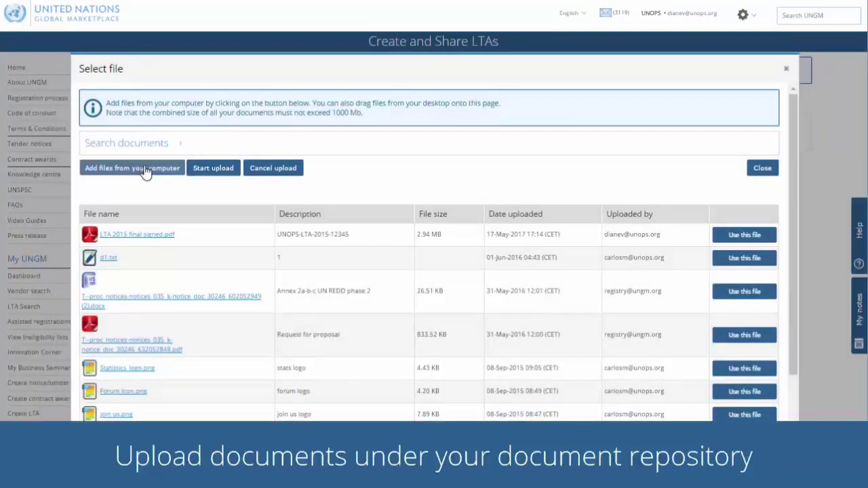
pyautogui.click(144, 169)
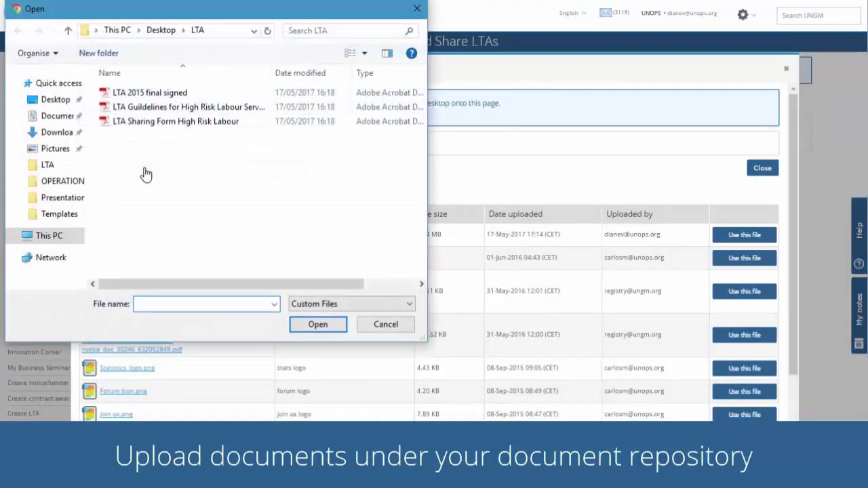
pyautogui.click(183, 98)
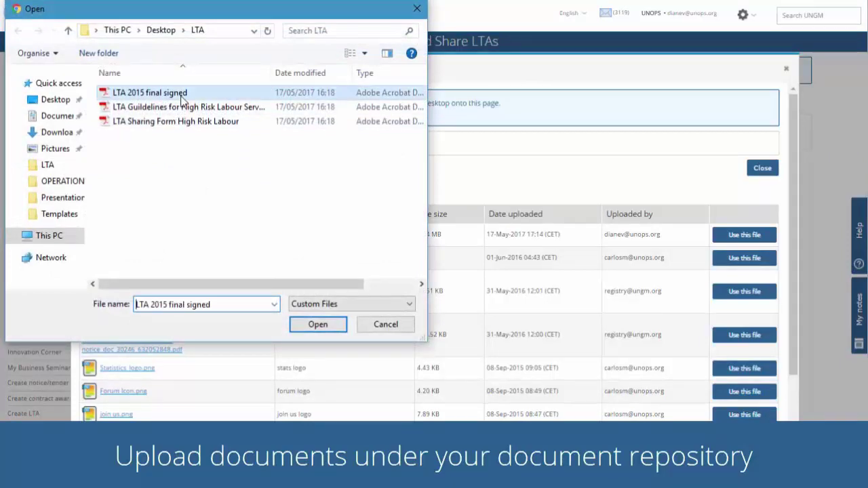
pyautogui.click(321, 323)
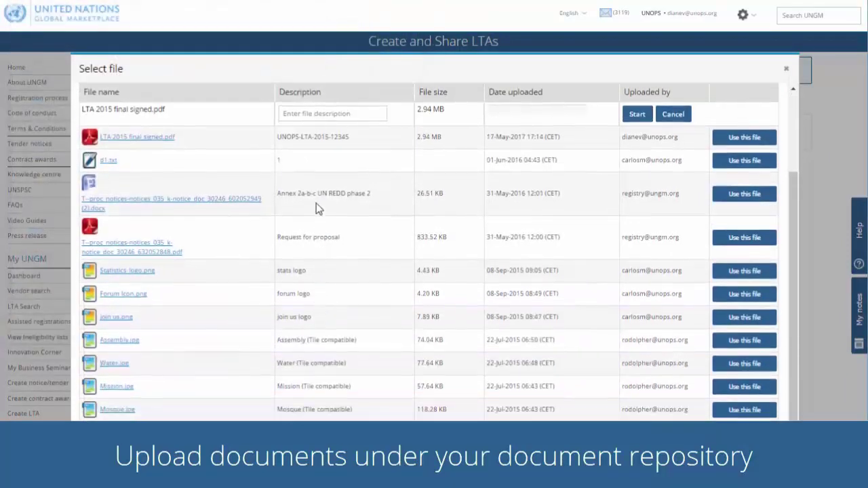
pyautogui.click(319, 114)
pyautogui.write('signed LTA')
pyautogui.click(635, 119)
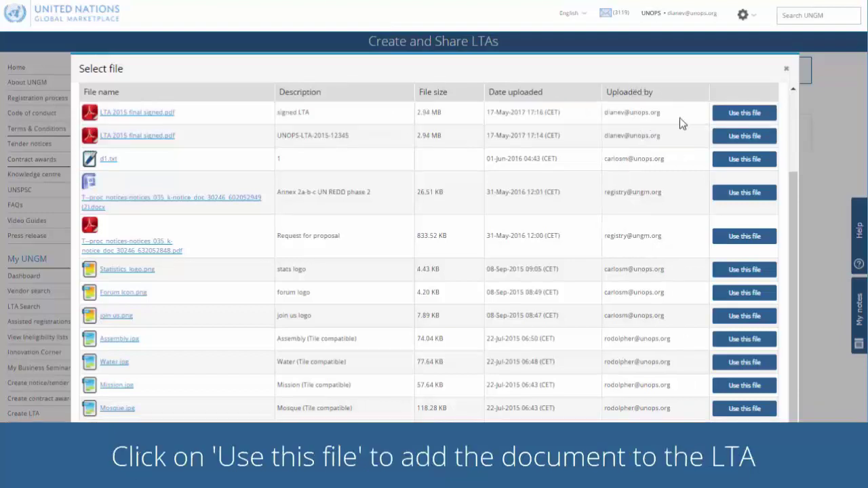
pyautogui.click(735, 117)
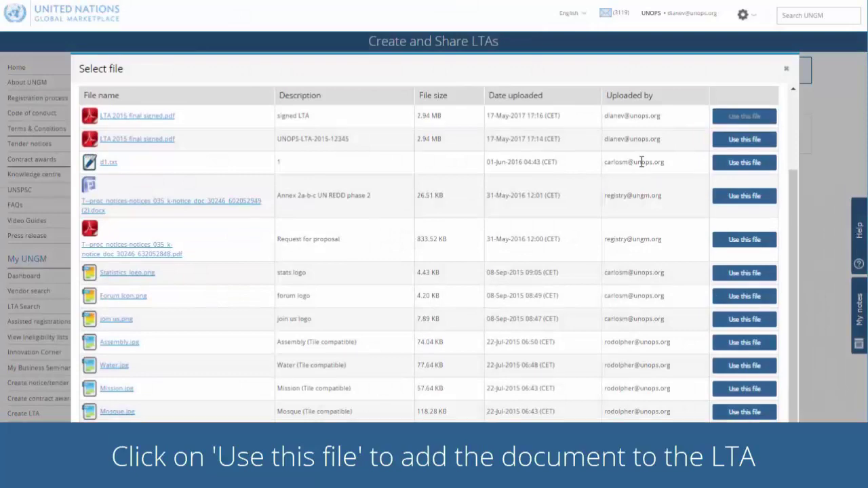
# Upload "LTA Guildelines for High Risk Labour Services - public.pdf" with the description "LTA guidelines" and attach it to the LTA.
pyautogui.click(149, 171)
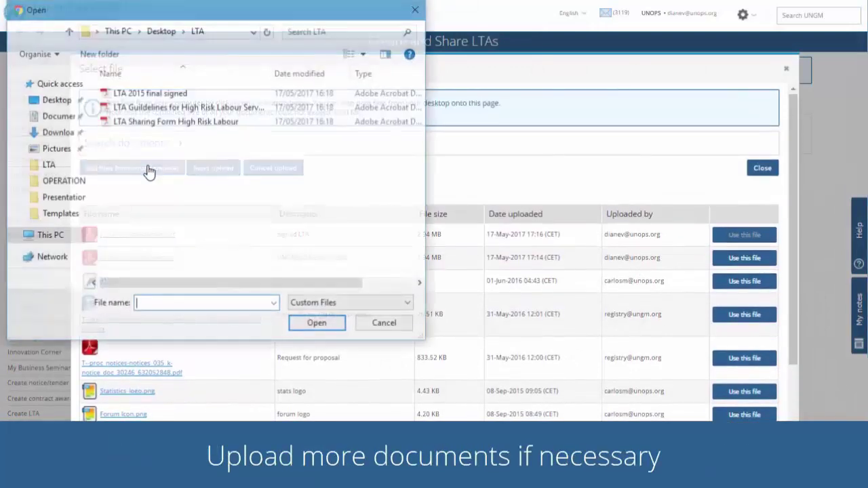
pyautogui.click(189, 107)
pyautogui.click(339, 325)
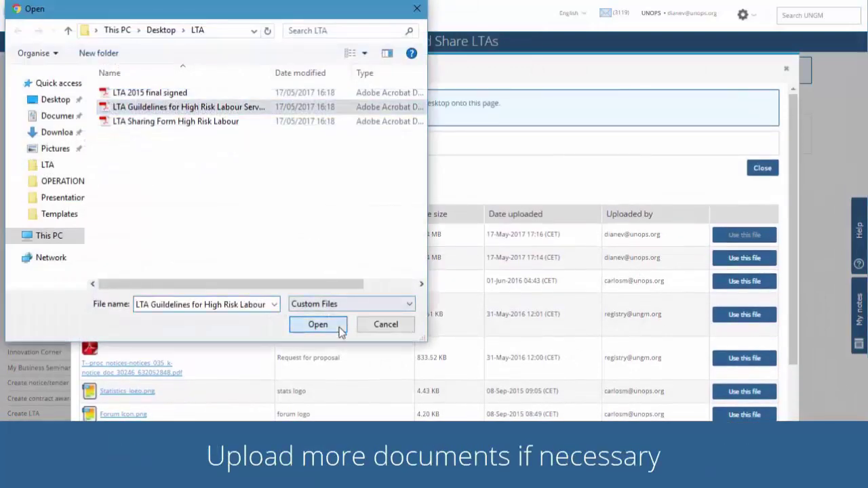
pyautogui.click(337, 115)
pyautogui.write('LTA guidelines')
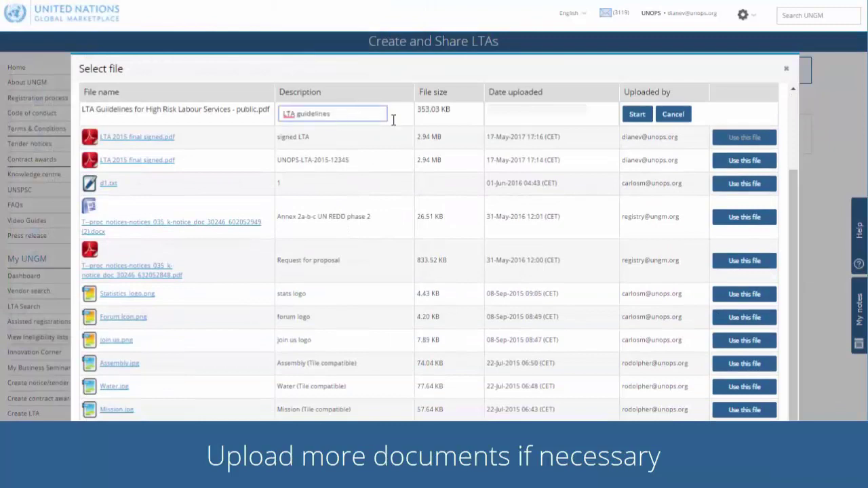
pyautogui.click(636, 114)
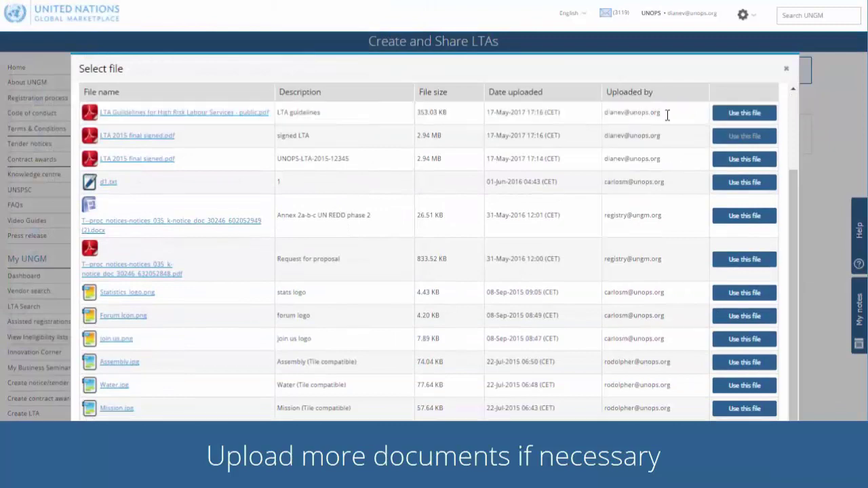
pyautogui.click(744, 113)
# Upload "LTA Sharing Form High Risk Labour.pdf" described as "LTA sharing form", attach it to the LTA, and close the file selection.
pyautogui.click(135, 167)
pyautogui.click(163, 123)
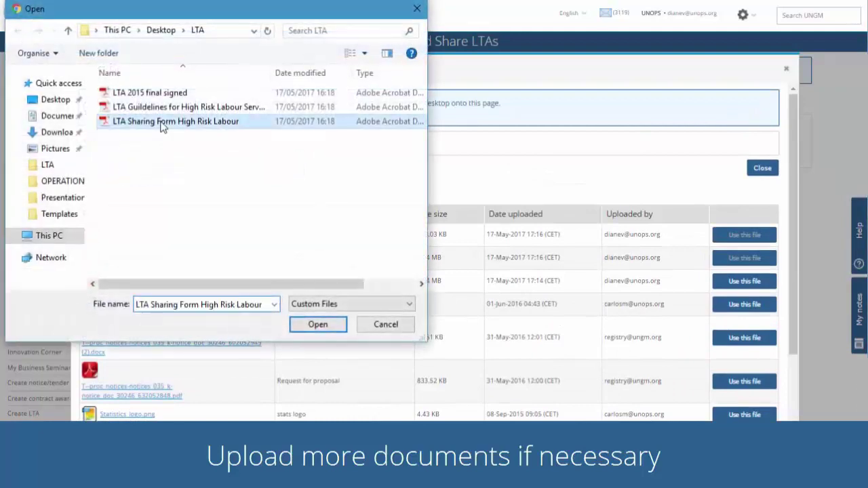
pyautogui.click(330, 324)
pyautogui.click(345, 115)
pyautogui.write('LTA sharing form')
pyautogui.click(643, 116)
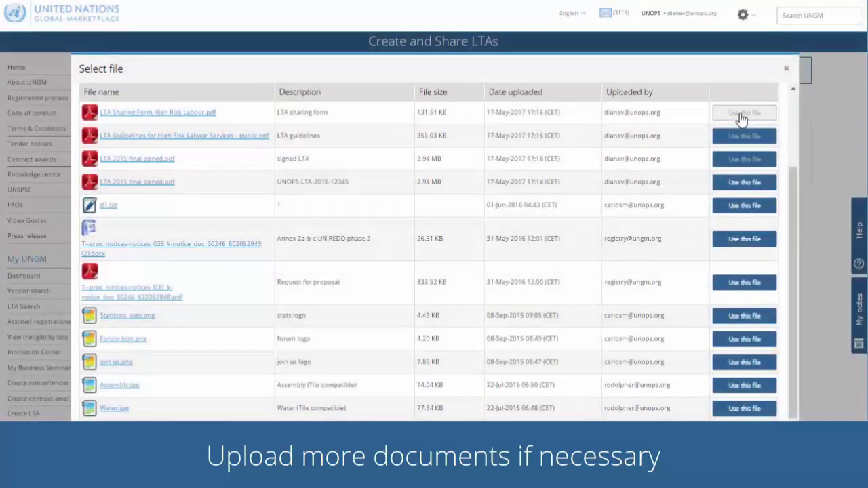
pyautogui.scroll(3, 746, 108)
pyautogui.click(787, 72)
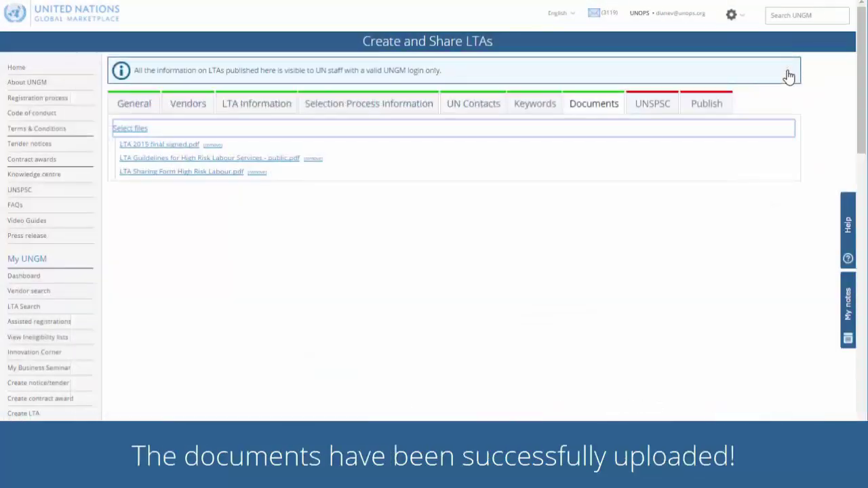
# Search the UNSPSC codes for "safety" and select 92120000 - Security and personal safety for the LTA.
pyautogui.click(654, 110)
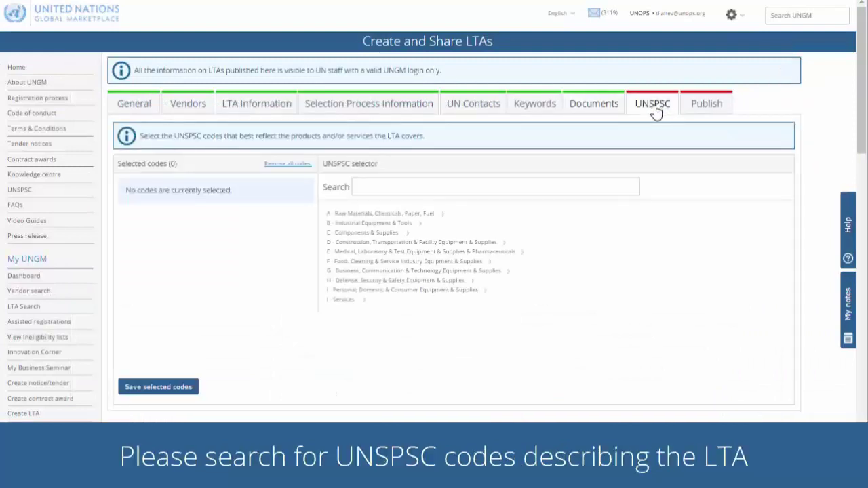
pyautogui.click(594, 184)
pyautogui.write('safety')
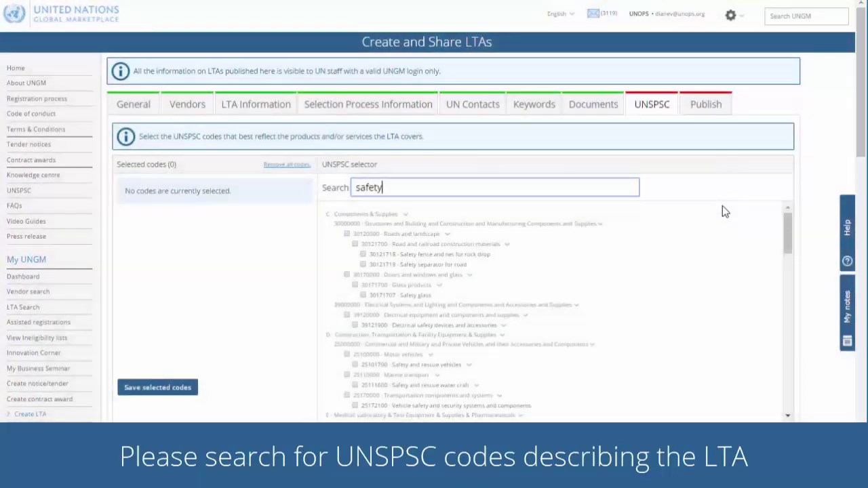
pyautogui.moveTo(786, 234); pyautogui.dragTo(776, 393)
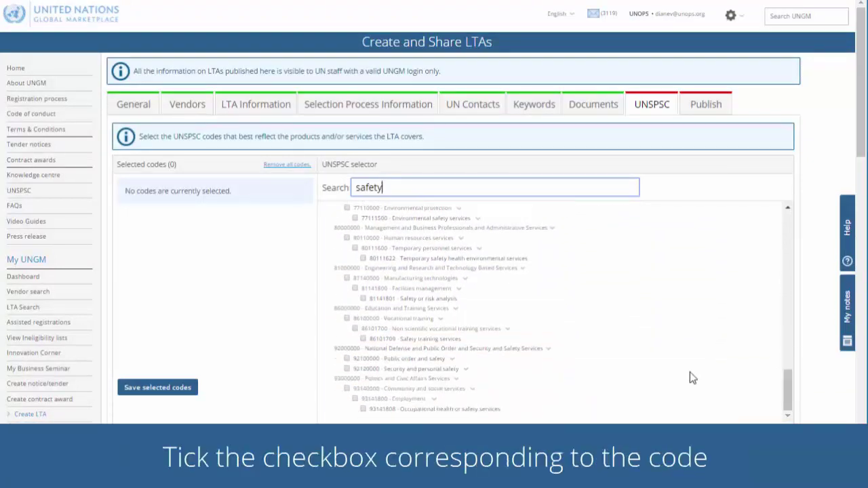
pyautogui.click(346, 369)
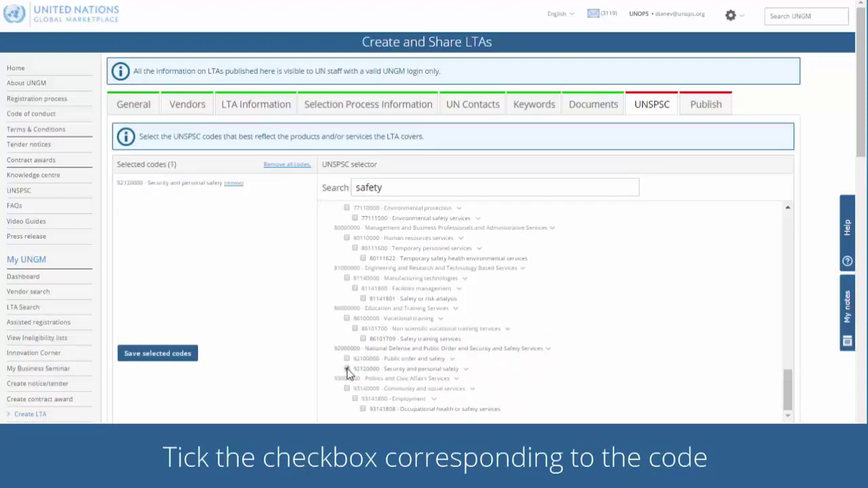
# Search the UNSPSC codes for "recruitment" and add 80111700 - Personnel recruitment to the selected codes.
pyautogui.moveTo(425, 188); pyautogui.dragTo(330, 193)
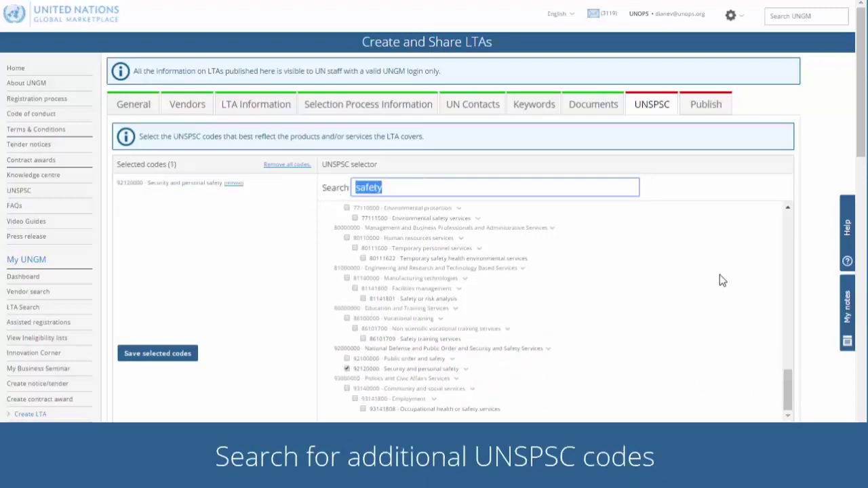
pyautogui.press('BackSpace')
pyautogui.write('recru')
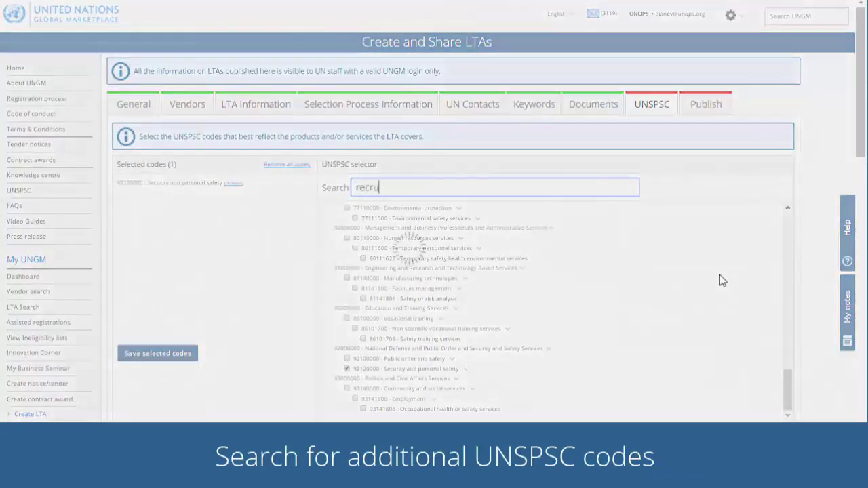
pyautogui.write('itment')
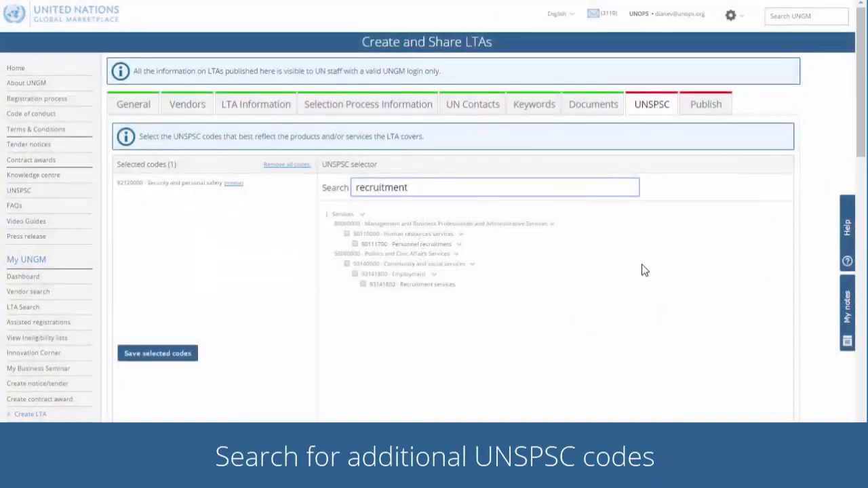
pyautogui.click(354, 244)
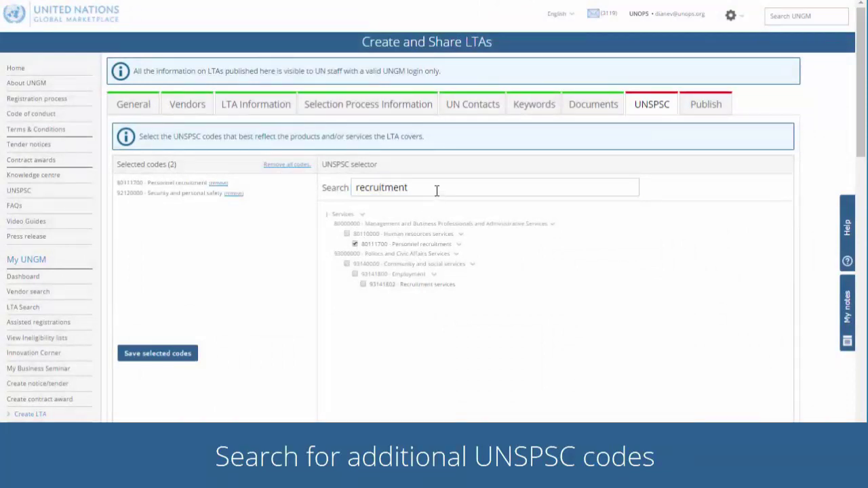
# Search the UNSPSC codes for "801117" and add 80111701 - Staff recruiting services to the selected codes.
pyautogui.moveTo(434, 193); pyautogui.dragTo(337, 189)
pyautogui.press('BackSpace')
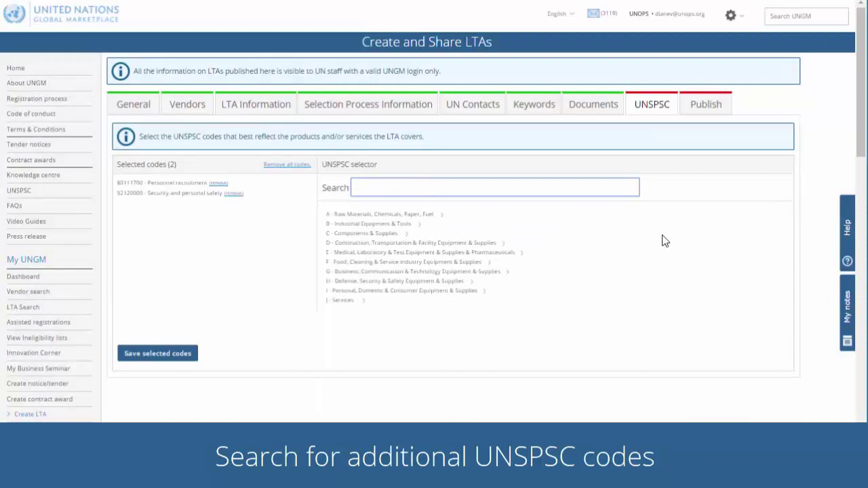
pyautogui.write('801117')
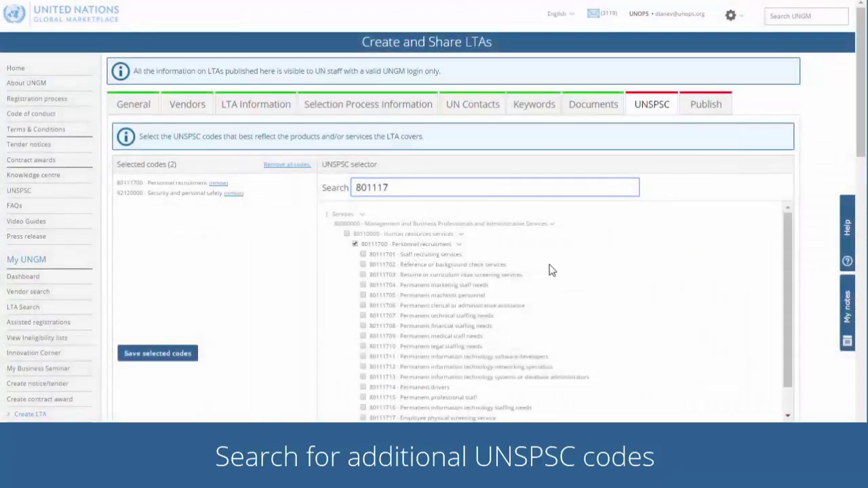
pyautogui.click(364, 255)
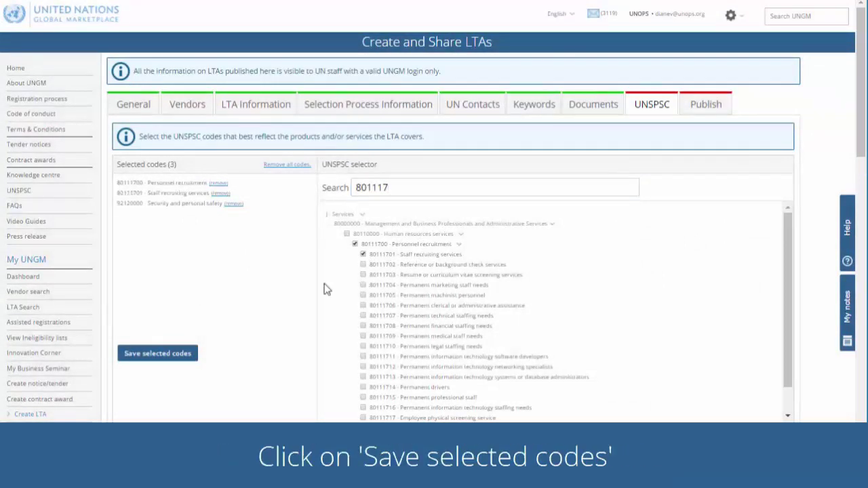
# Save the selected UNSPSC codes and publish the LTA.
pyautogui.click(175, 355)
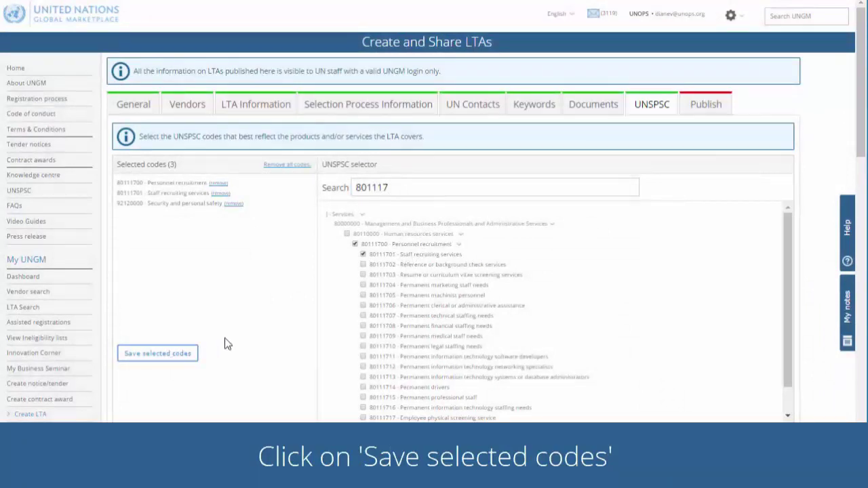
pyautogui.click(710, 110)
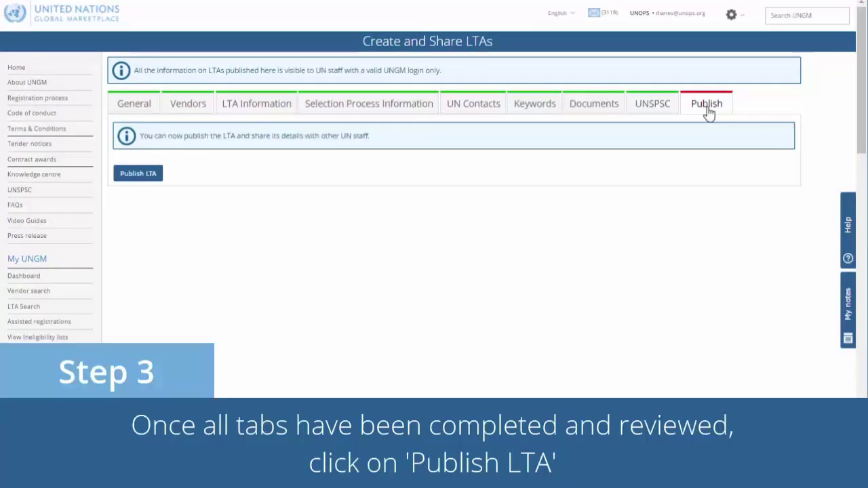
pyautogui.click(138, 176)
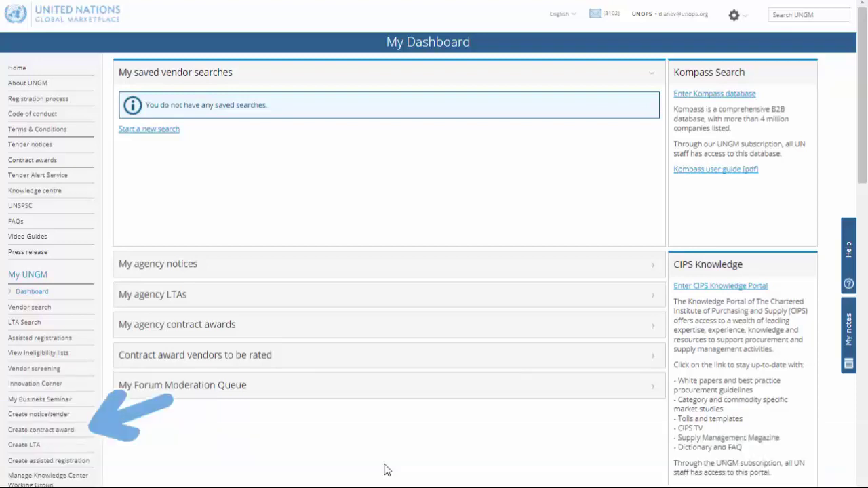
# Create a contract award marked as also an LTA, submit it, and agree to generate the LTA from it.
pyautogui.click(67, 431)
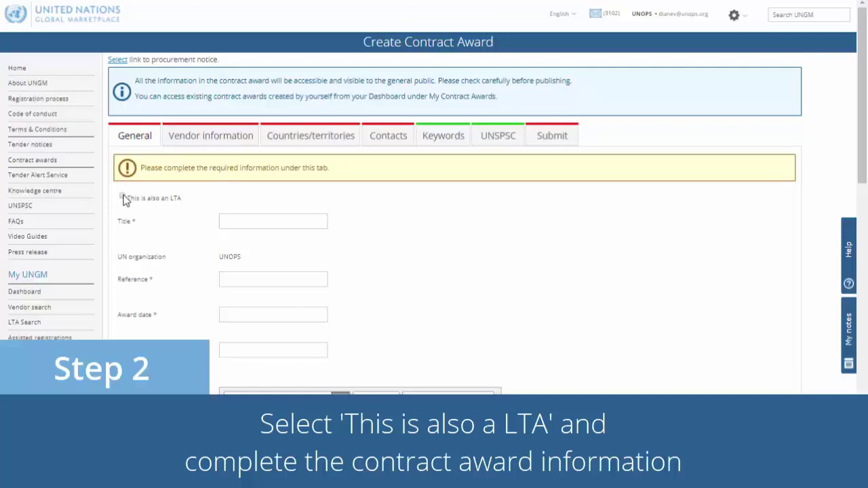
pyautogui.click(122, 196)
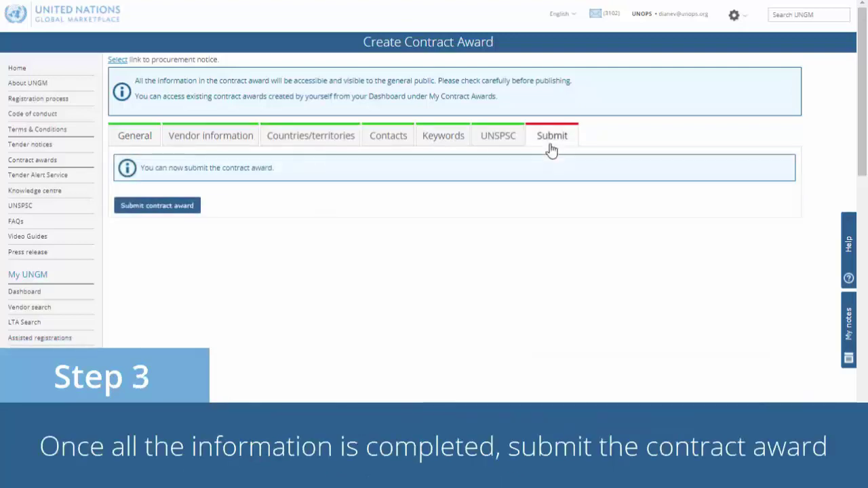
pyautogui.click(161, 209)
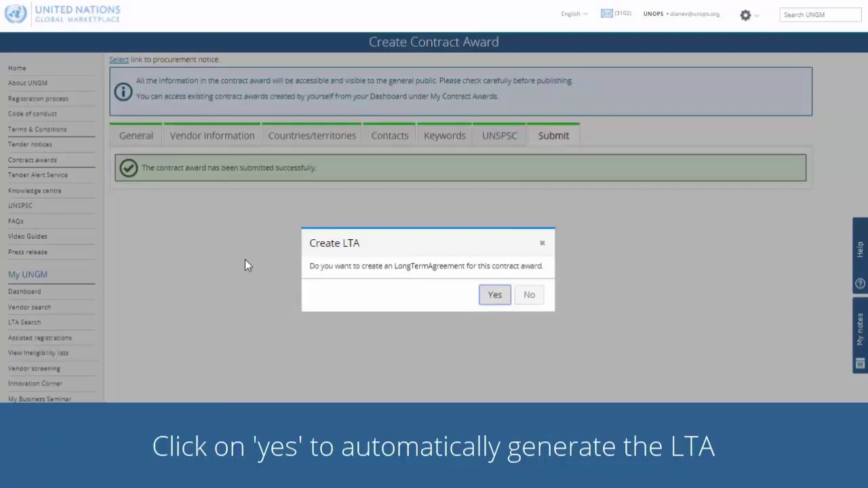
pyautogui.click(495, 295)
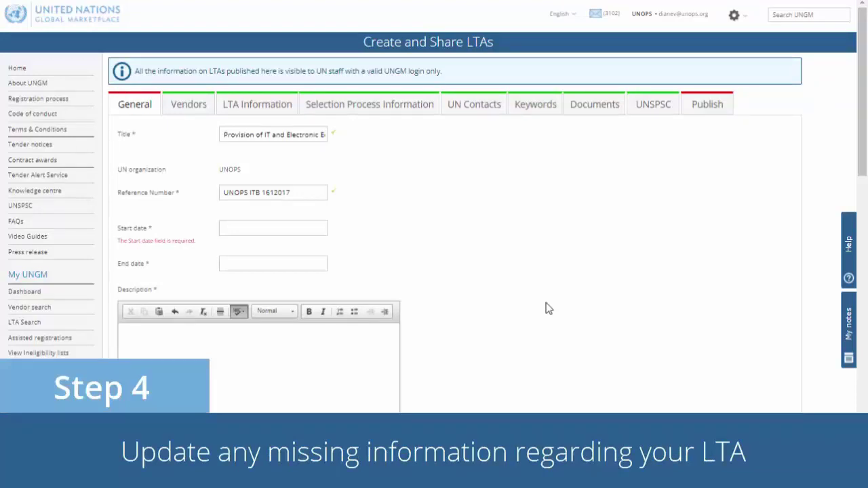
# Set the start date of the generated LTA to 18-Jul-2017.
pyautogui.click(322, 229)
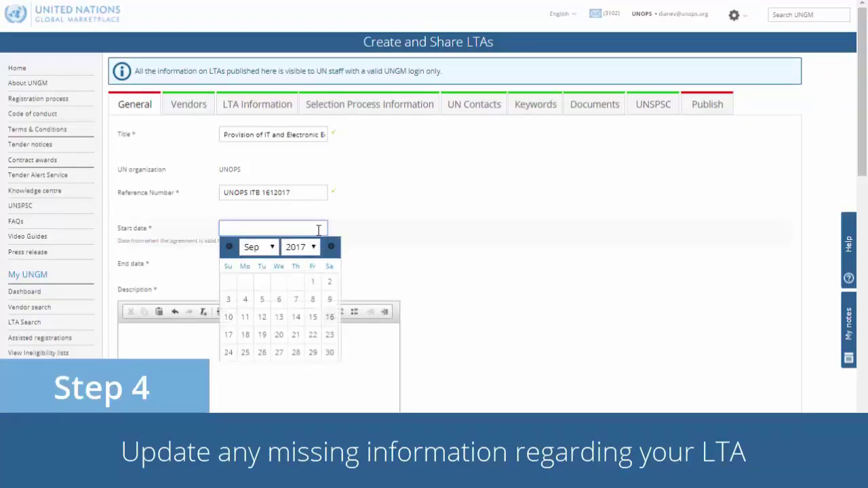
pyautogui.click(274, 247)
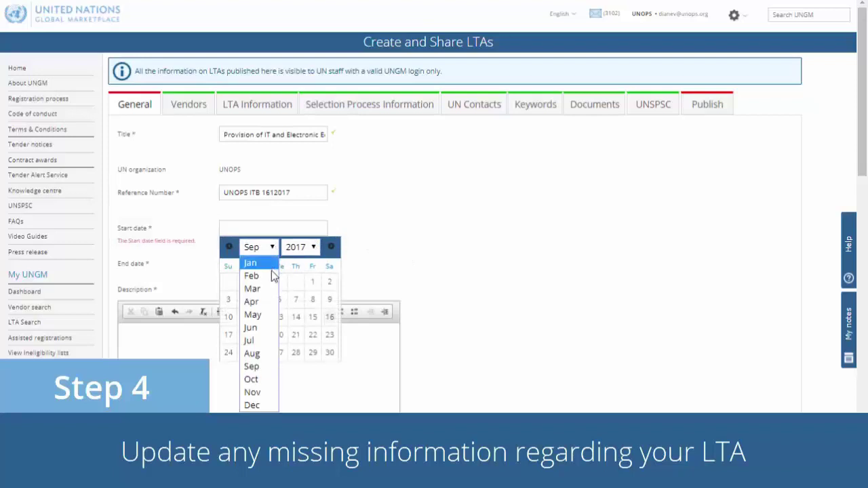
pyautogui.click(261, 340)
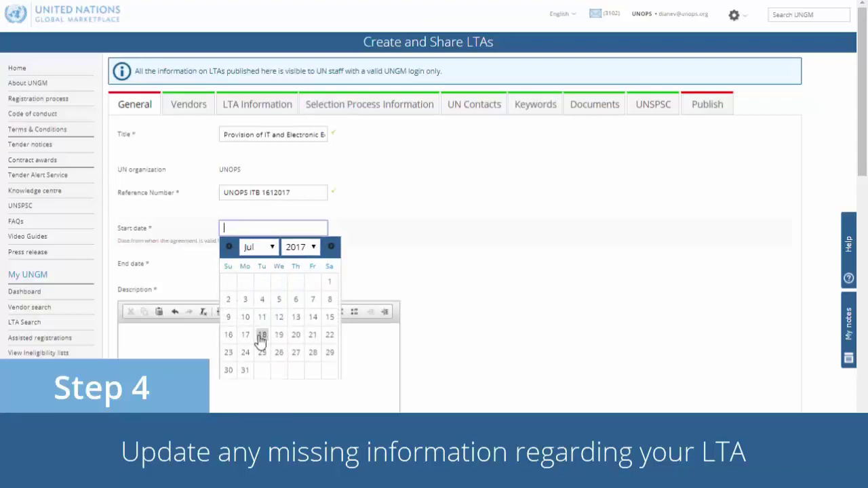
pyautogui.click(261, 336)
# Set the end date of the LTA to 17-Jul-2020.
pyautogui.click(281, 257)
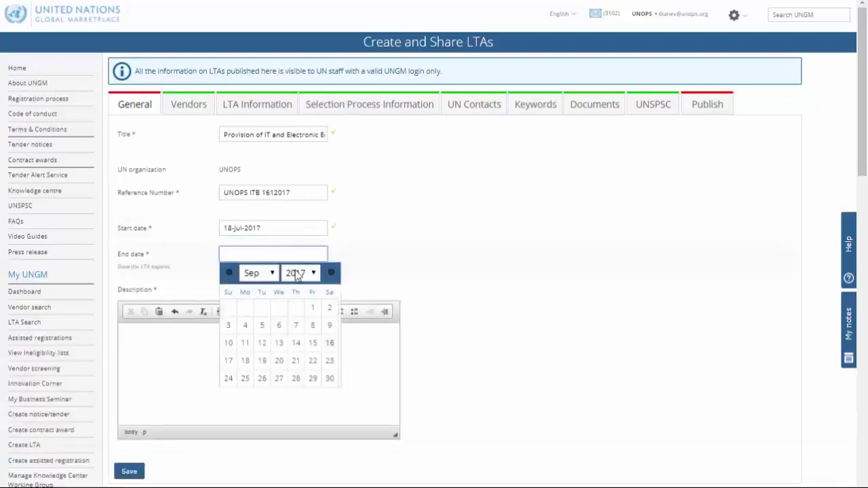
pyautogui.click(298, 273)
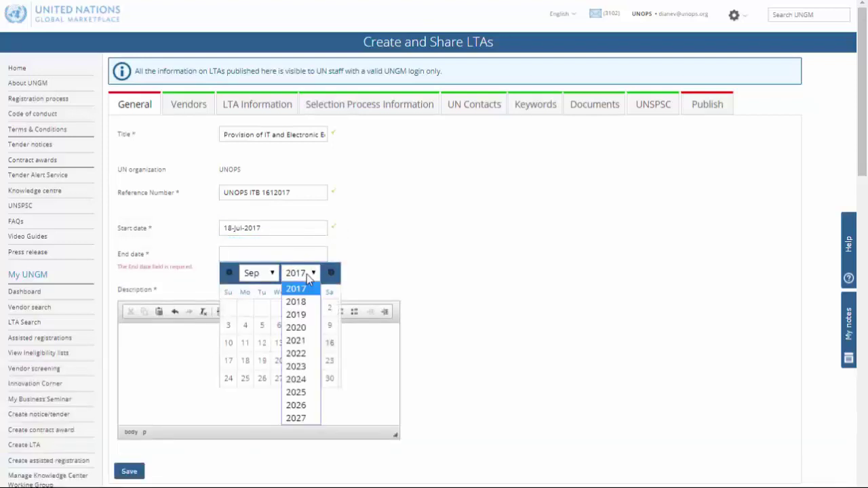
pyautogui.click(299, 327)
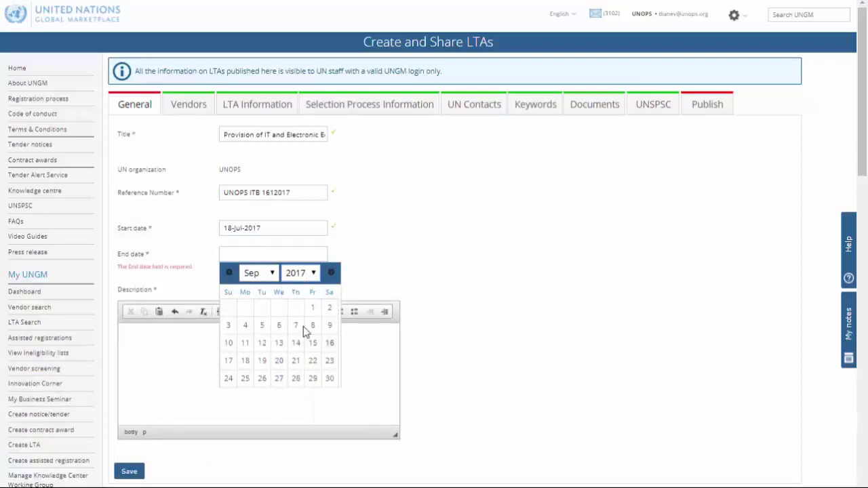
pyautogui.click(269, 277)
pyautogui.click(258, 369)
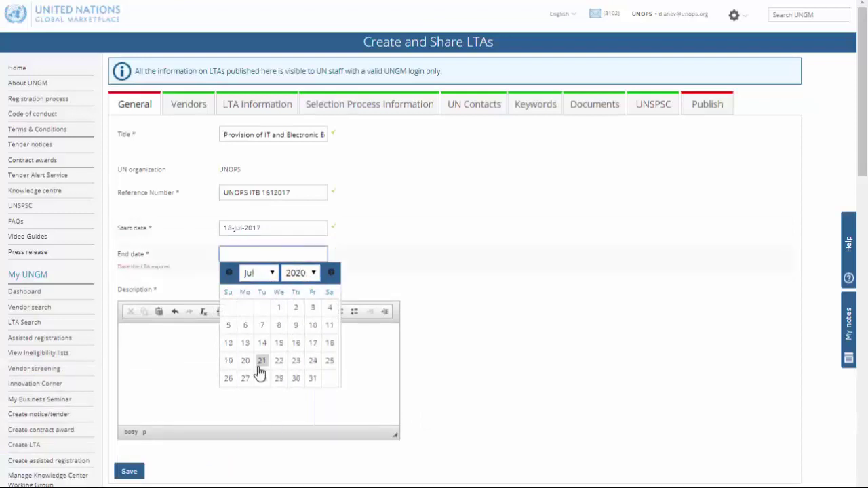
pyautogui.click(312, 343)
# Enter "Provision of IT and Electronic Equipment" as the LTA description and save the general information.
pyautogui.click(317, 349)
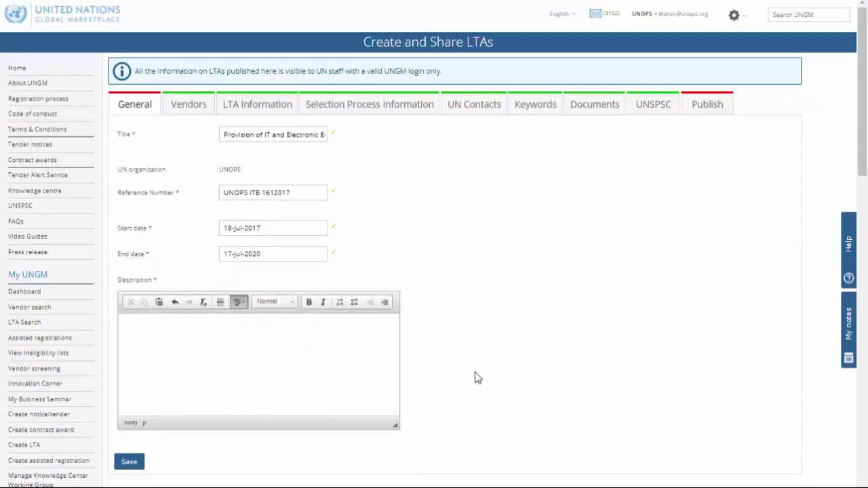
pyautogui.write('Provision of IT and Electronic Equipment')
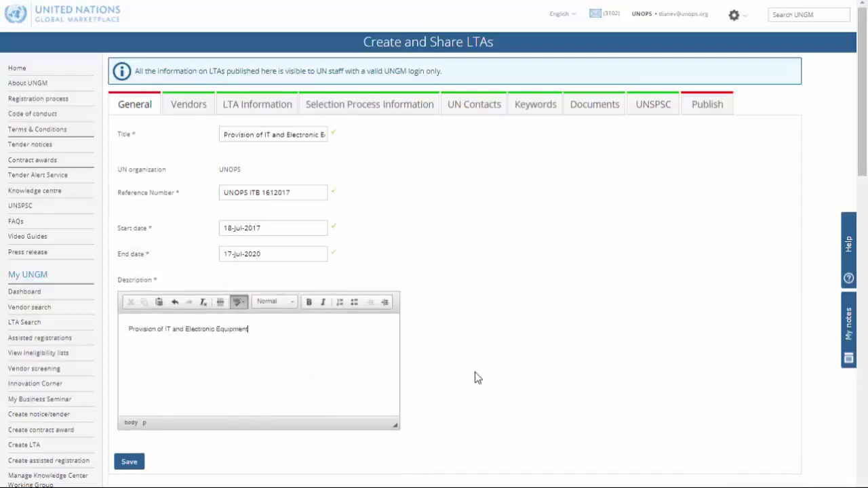
pyautogui.click(129, 461)
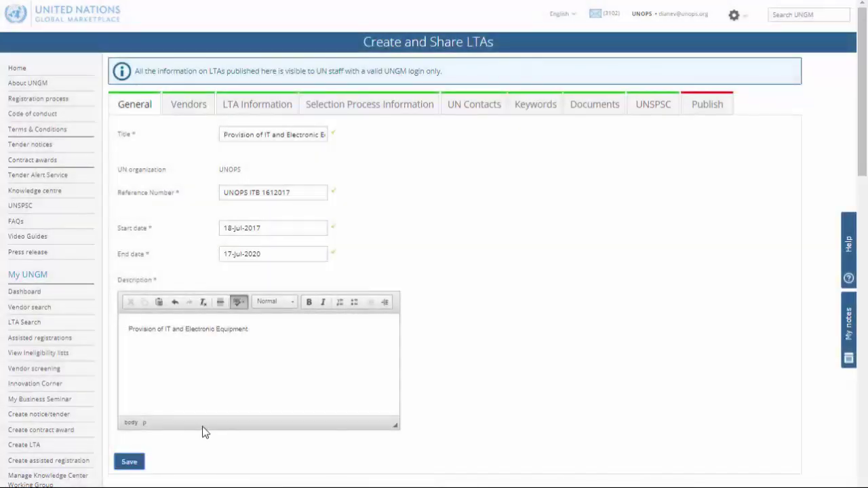
# Review the vendor information, set the type of LTA to Country Specific and add Afghanistan as the country.
pyautogui.click(201, 110)
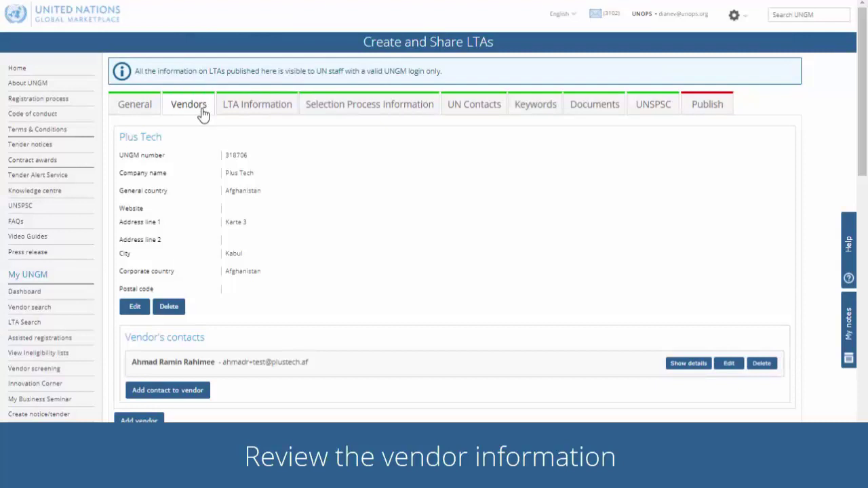
pyautogui.click(270, 112)
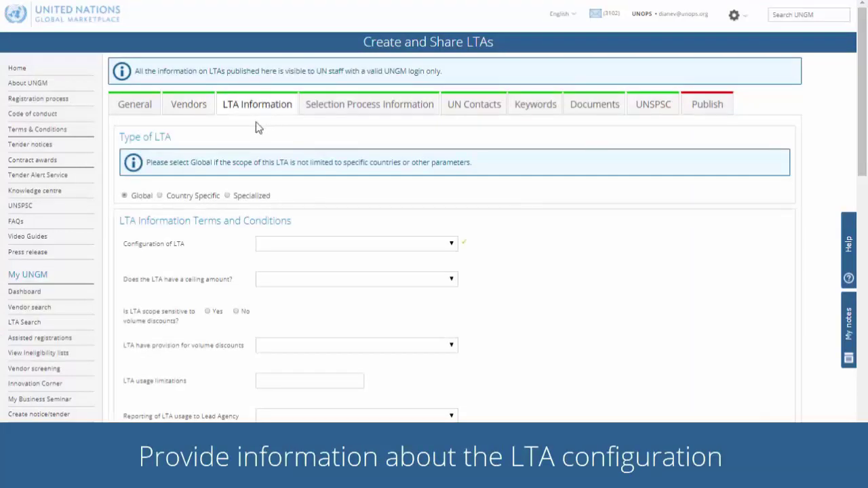
pyautogui.click(163, 196)
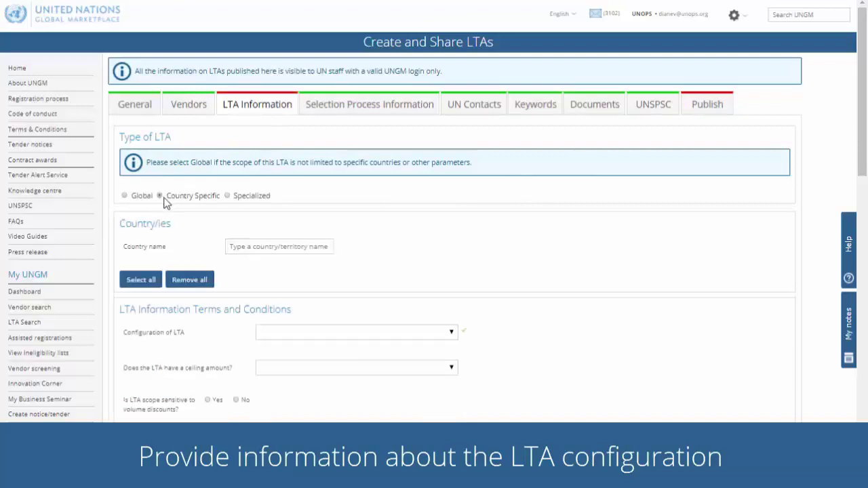
pyautogui.click(255, 245)
pyautogui.write('afg')
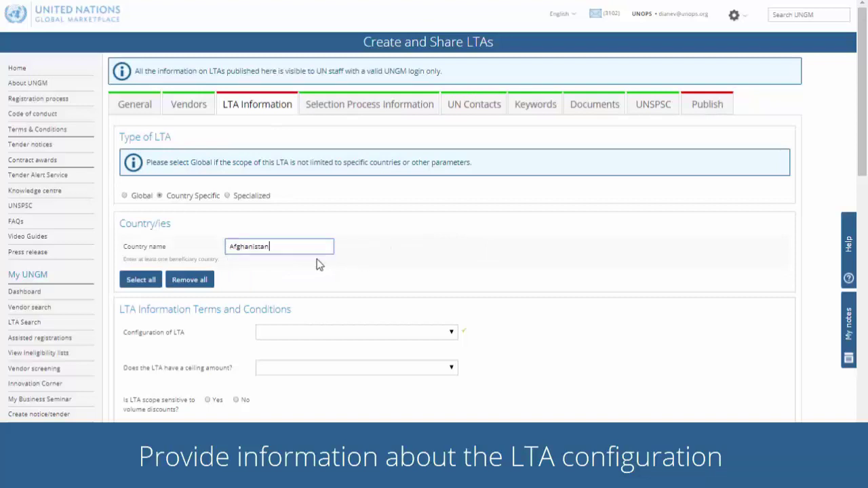
pyautogui.click(320, 262)
# Set the LTA configuration to Single Vendor LTA and answer No for the ceiling amount.
pyautogui.scroll(-2, 317, 259)
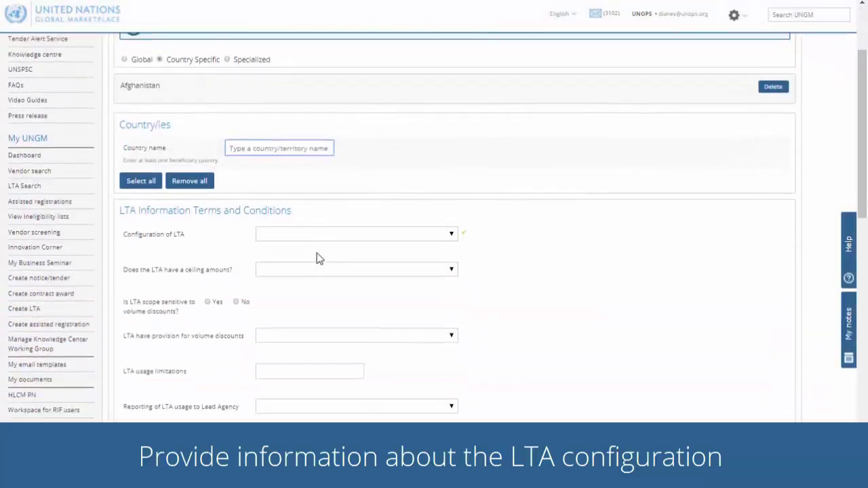
pyautogui.click(325, 234)
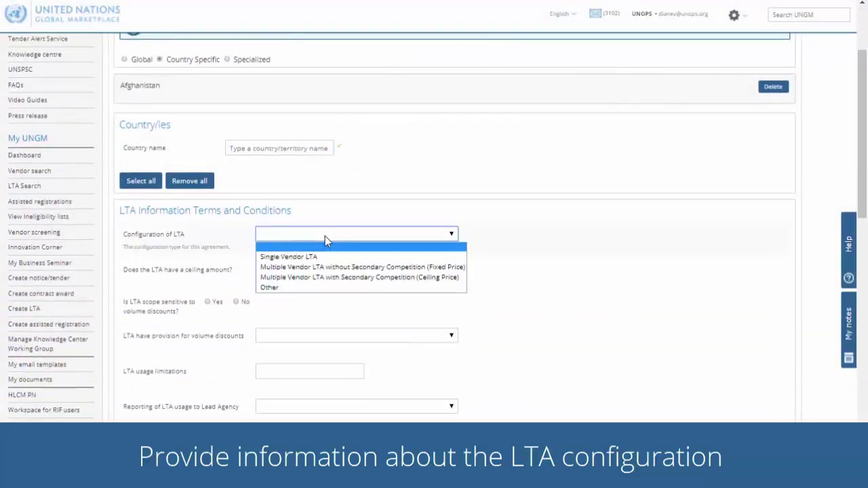
pyautogui.click(331, 256)
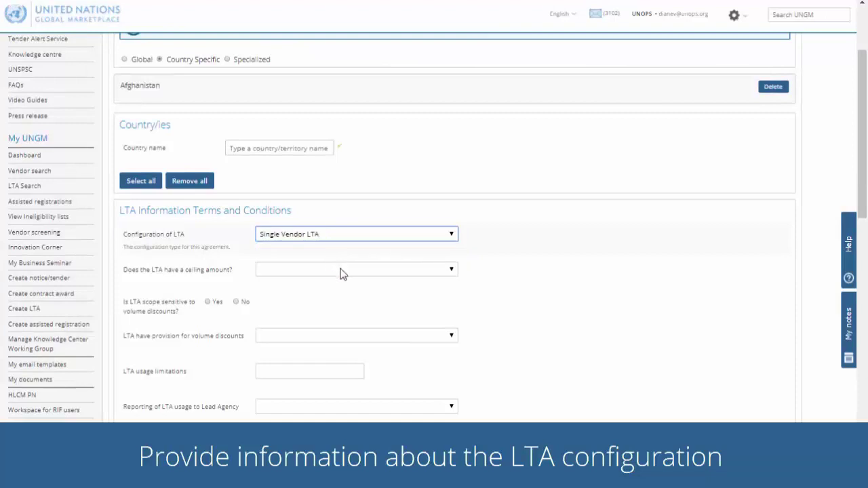
pyautogui.click(342, 270)
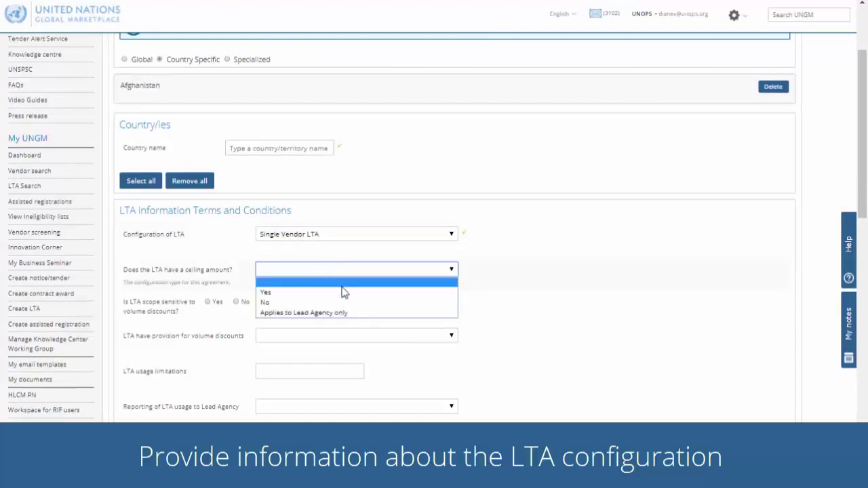
pyautogui.click(342, 302)
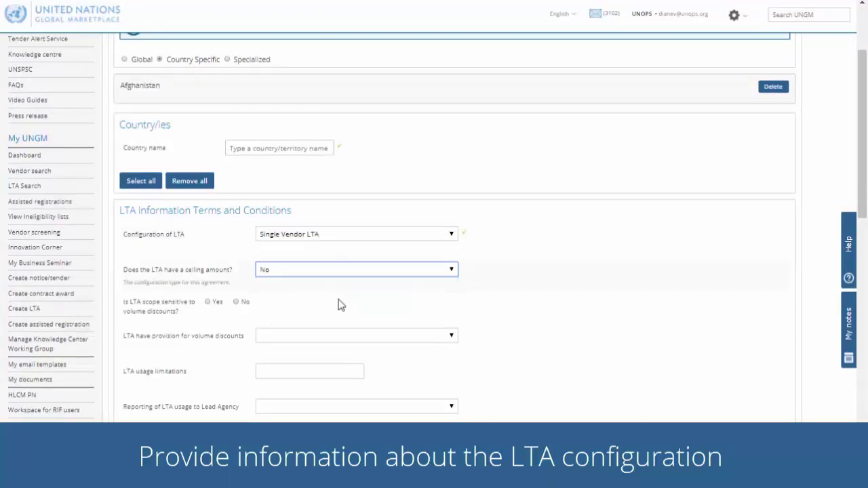
# Mark the LTA scope as not sensitive to volume discounts and select "No volume discount provision".
pyautogui.click(237, 302)
pyautogui.click(347, 337)
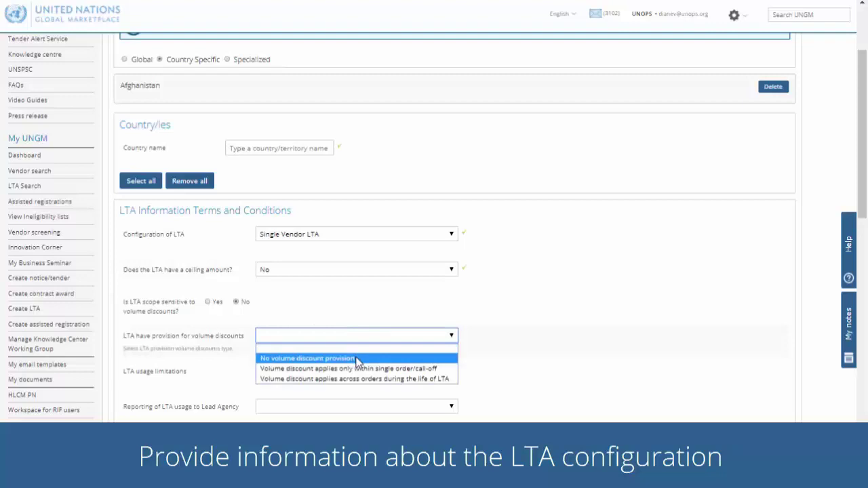
pyautogui.click(358, 360)
# Enter "none" for LTA usage limitations, set usage reporting to the Lead Agency to Annually, and save the LTA information.
pyautogui.click(353, 370)
pyautogui.write('none')
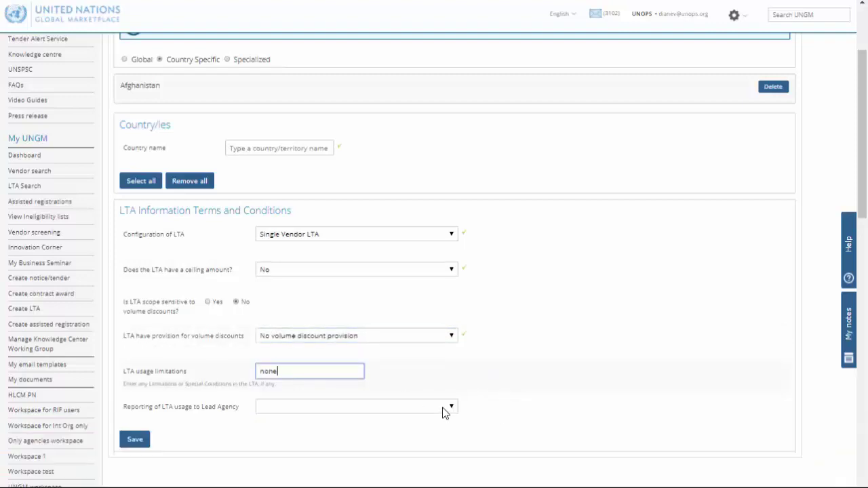
pyautogui.click(443, 407)
pyautogui.click(424, 430)
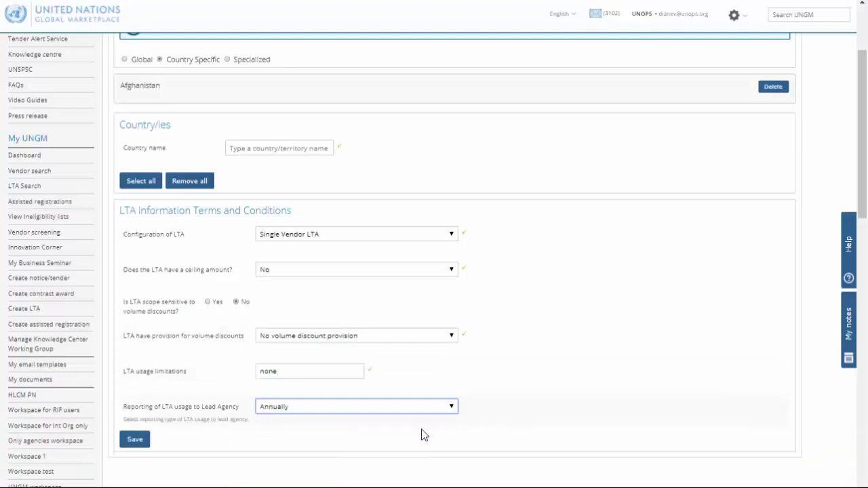
pyautogui.click(140, 442)
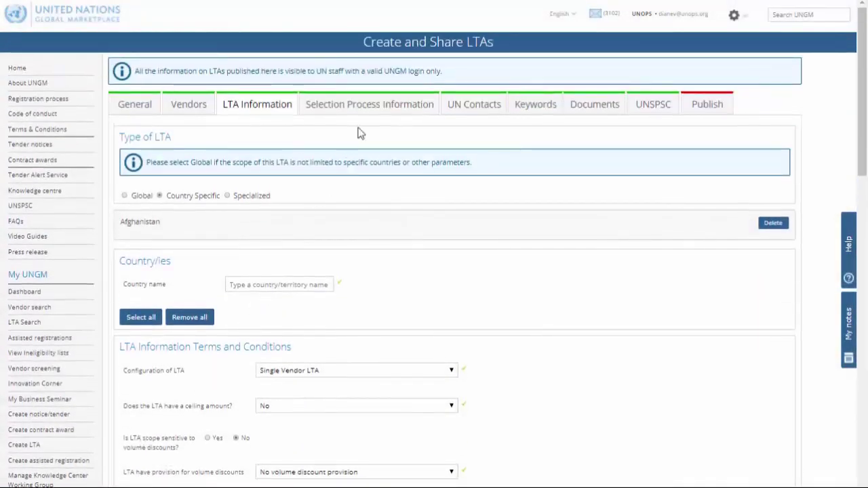
# Review the selection process and UN contact information, and save "IT equipment" as a keyword for the LTA.
pyautogui.click(367, 116)
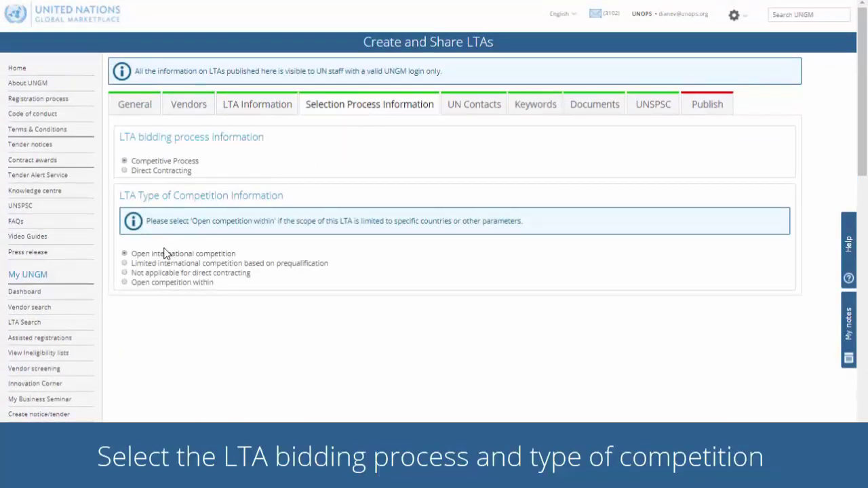
pyautogui.click(486, 112)
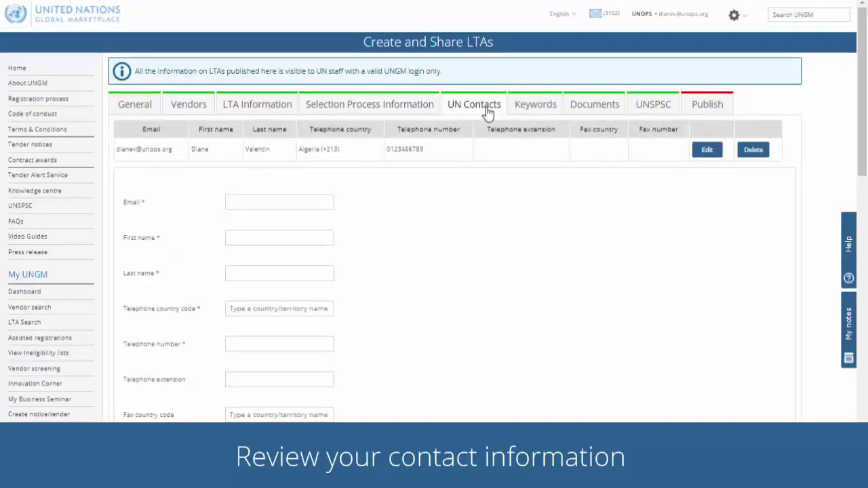
pyautogui.click(543, 114)
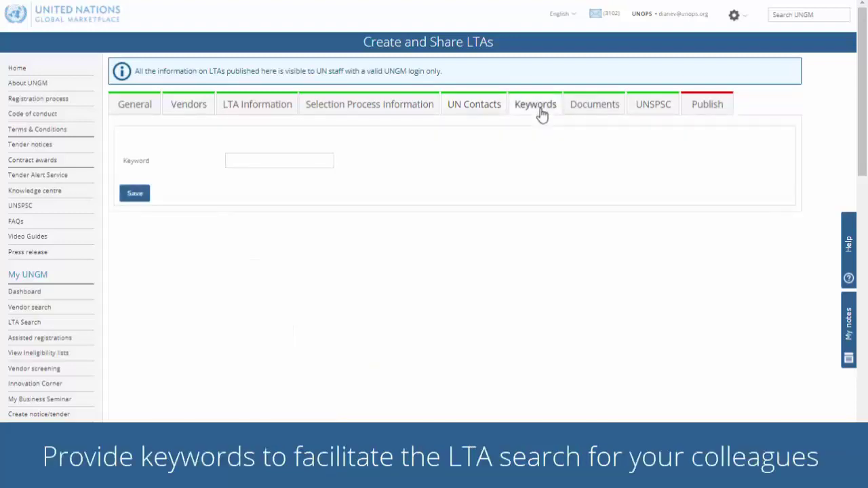
pyautogui.click(300, 162)
pyautogui.write('IT equipment')
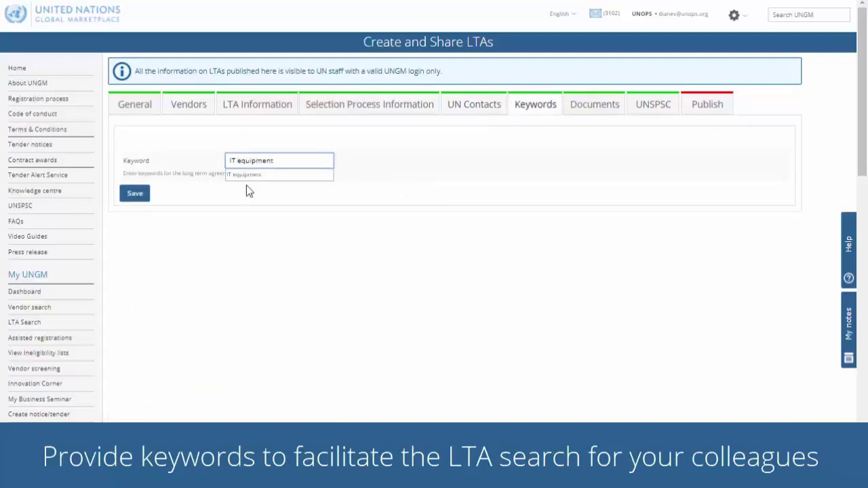
pyautogui.click(135, 194)
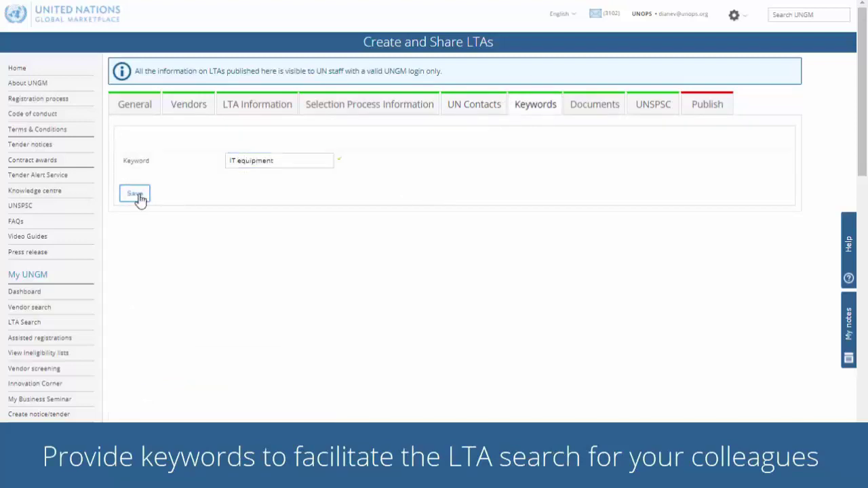
# Attach the existing file LTA UNOPS160901.pdf to the LTA's documents and close the file selection.
pyautogui.click(587, 114)
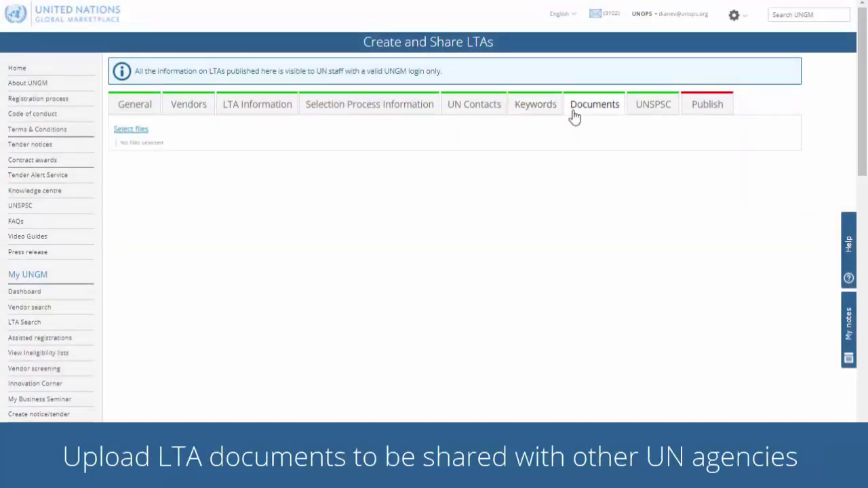
pyautogui.click(131, 129)
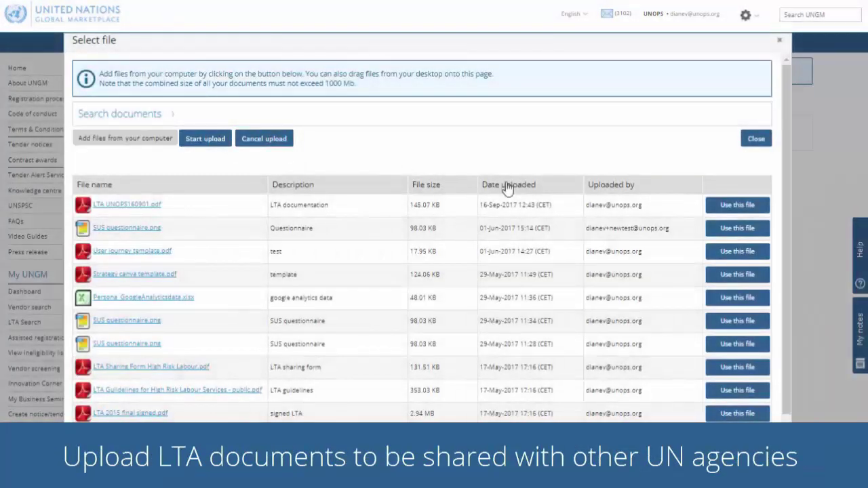
pyautogui.click(732, 209)
pyautogui.click(779, 42)
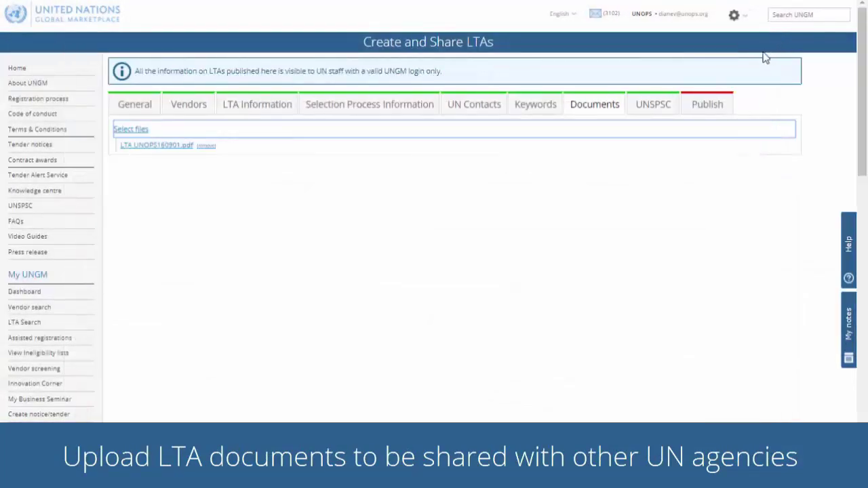
# Review the LTA's selected UNSPSC codes and publish the LTA.
pyautogui.click(657, 108)
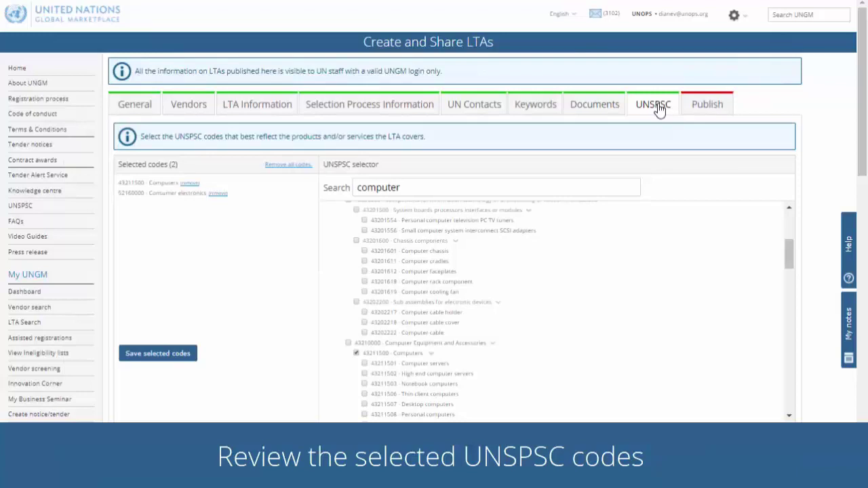
pyautogui.click(709, 108)
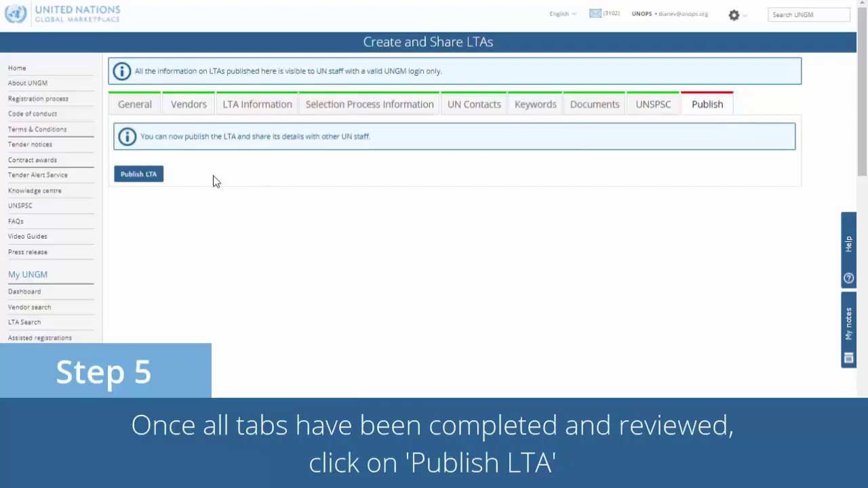
pyautogui.click(140, 179)
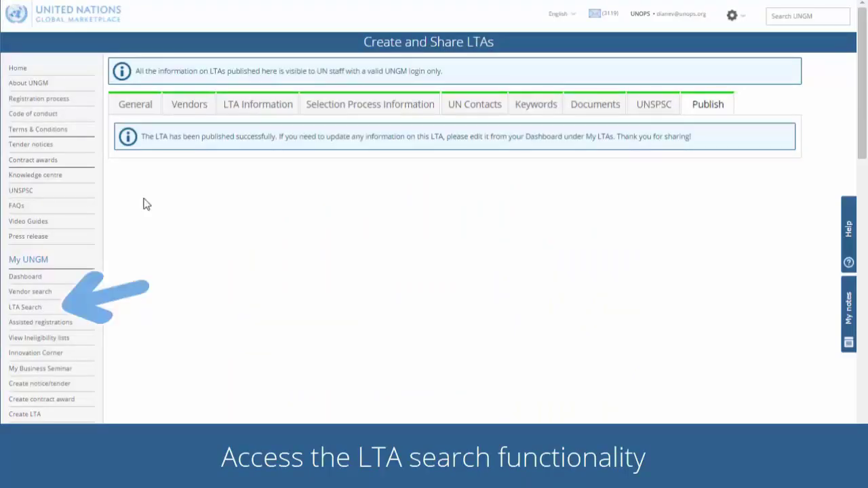
# Search the LTAs by the title "IT and Electronic Equipment" and open the details of the matching agreement.
pyautogui.click(37, 308)
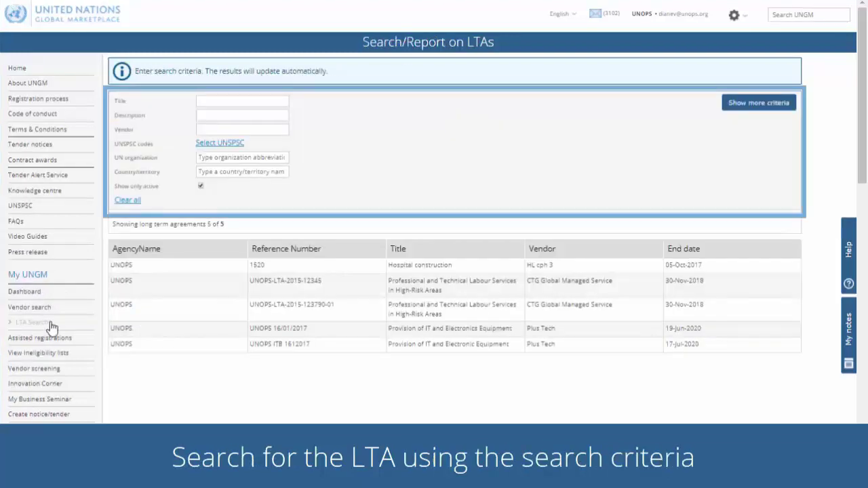
pyautogui.click(285, 101)
pyautogui.write('IT and Electronic Equipment')
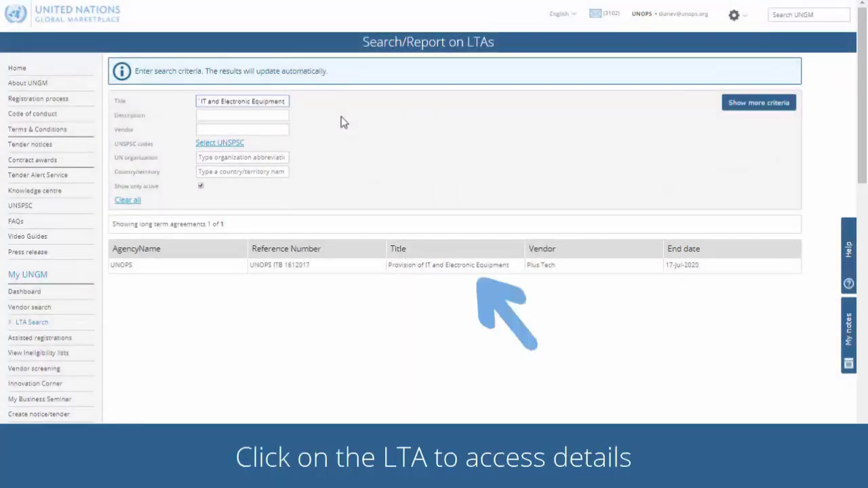
pyautogui.click(392, 270)
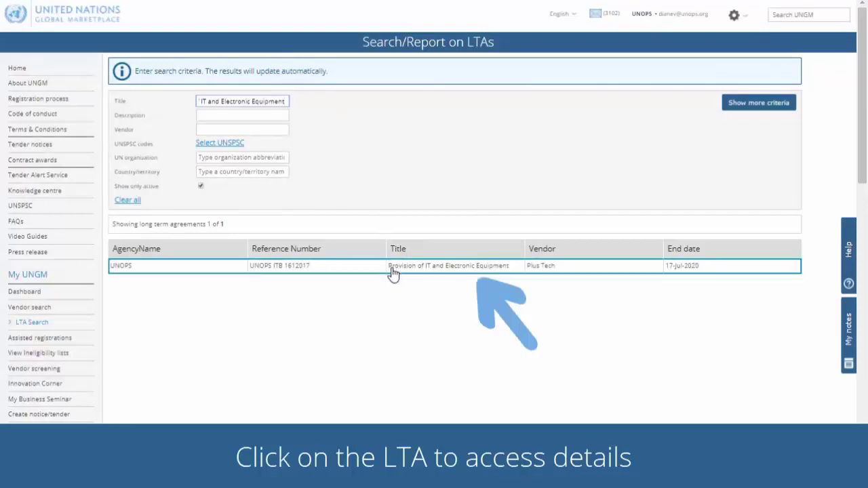
pyautogui.click(393, 269)
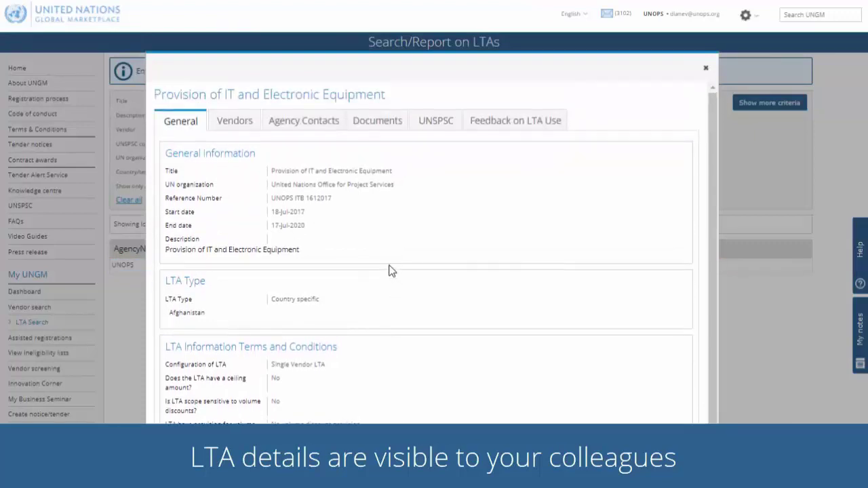
# Examine the published LTA's vendors, agency contacts, documents, UNSPSC codes and feedback on its use.
pyautogui.click(249, 126)
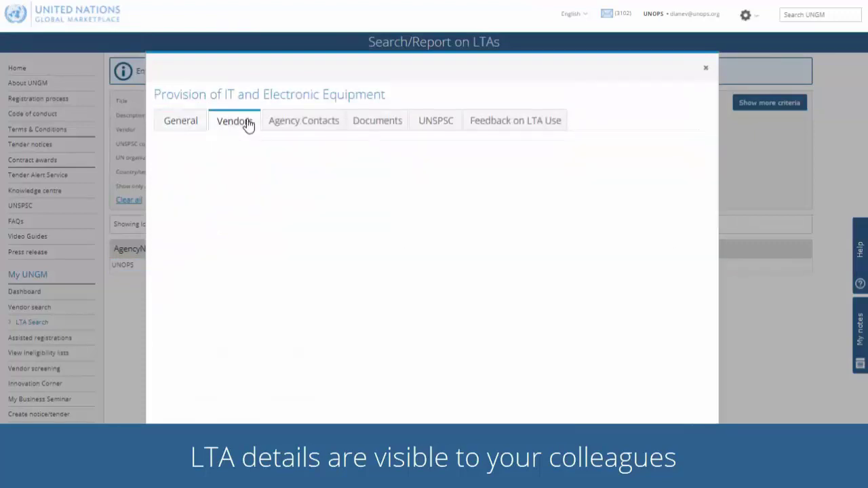
pyautogui.click(320, 126)
pyautogui.click(383, 128)
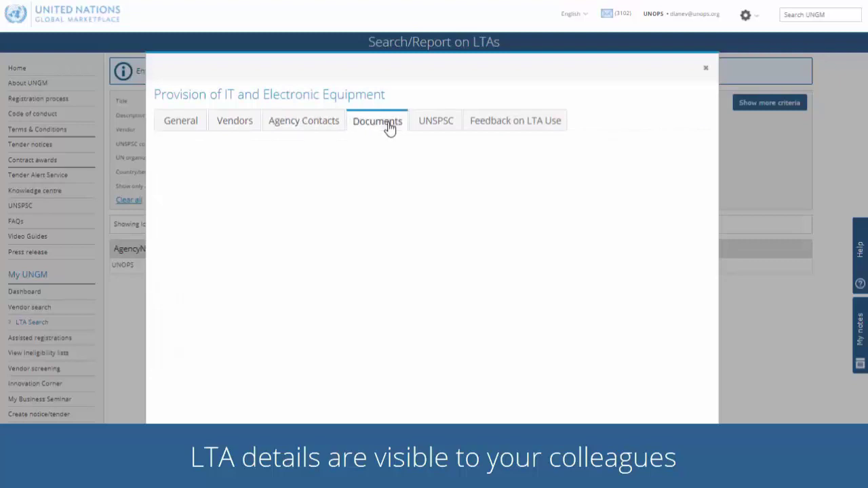
pyautogui.click(436, 129)
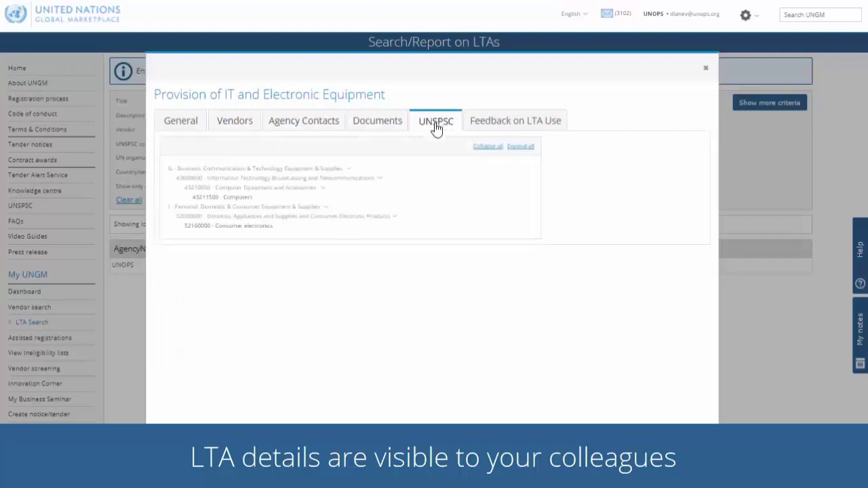
pyautogui.click(492, 129)
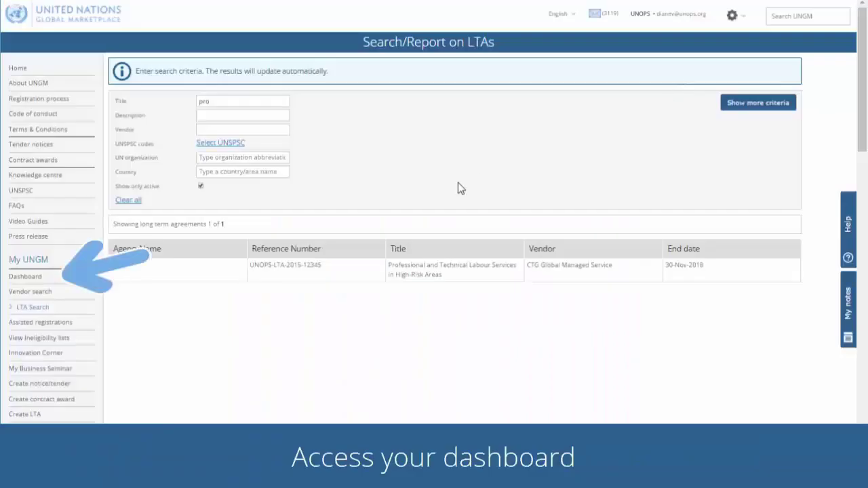
# From the dashboard, filter the agency's LTAs by vendor "EACS" and open the Professional and Technical Labour Services agreement for editing.
pyautogui.click(28, 277)
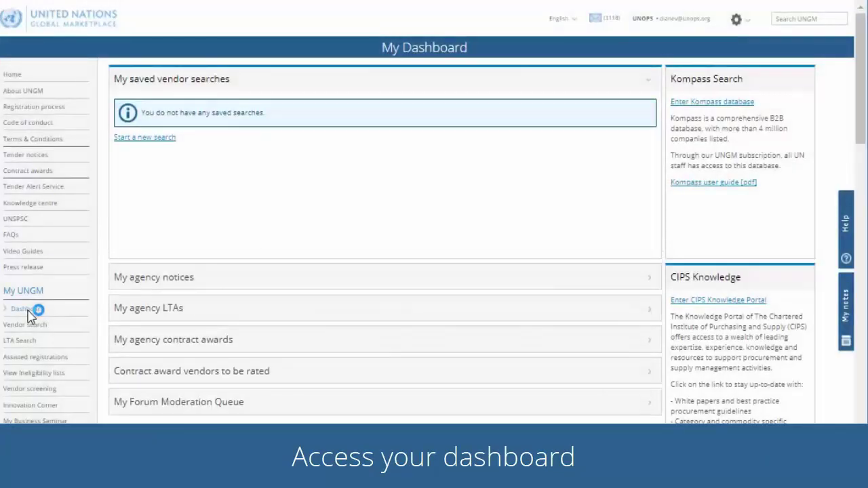
pyautogui.click(160, 321)
pyautogui.scroll(-2, 380, 372)
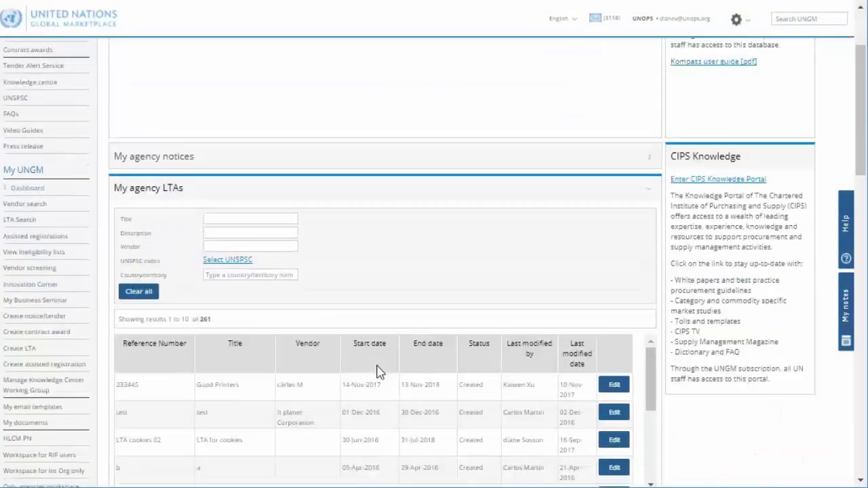
pyautogui.scroll(-1, 379, 371)
pyautogui.click(235, 210)
pyautogui.write('EACS')
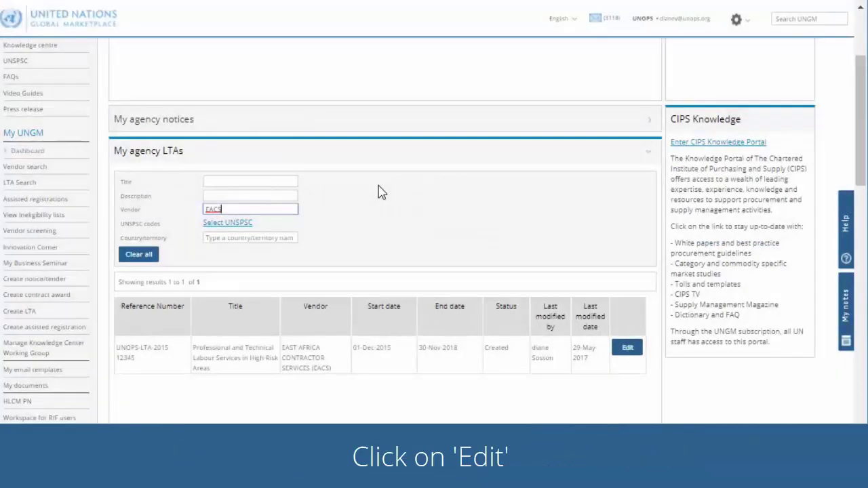
pyautogui.click(625, 351)
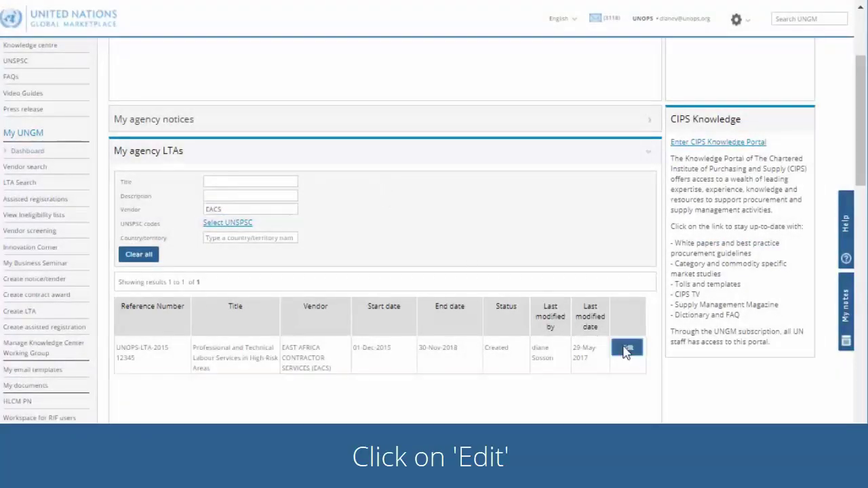